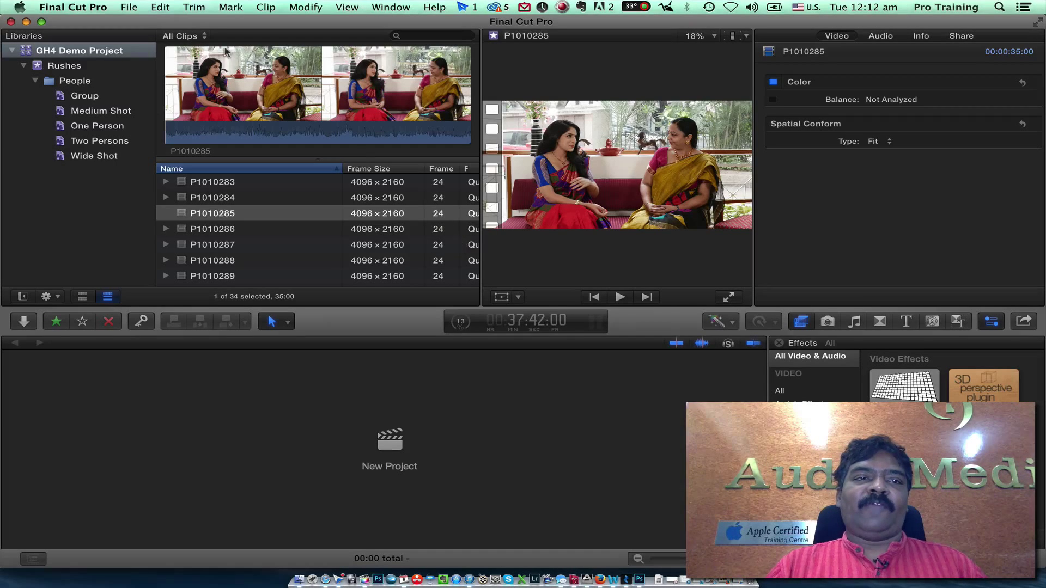
Look through the File menu's New submenu, dismiss it, then reopen the File menu
{"action": "left_click", "coordinate": [121, 7]}
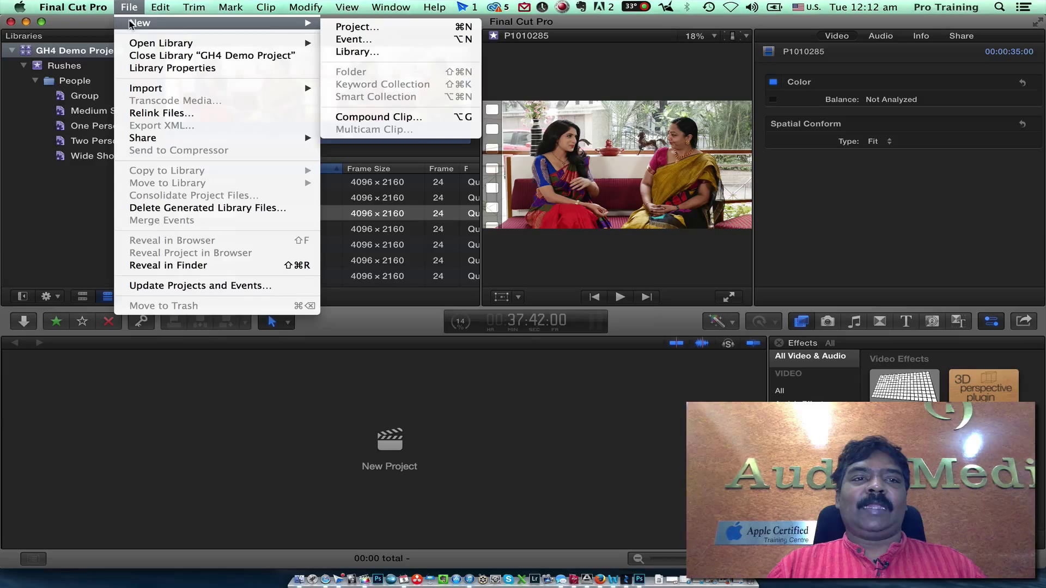
{"action": "mouse_move", "coordinate": [310, 24]}
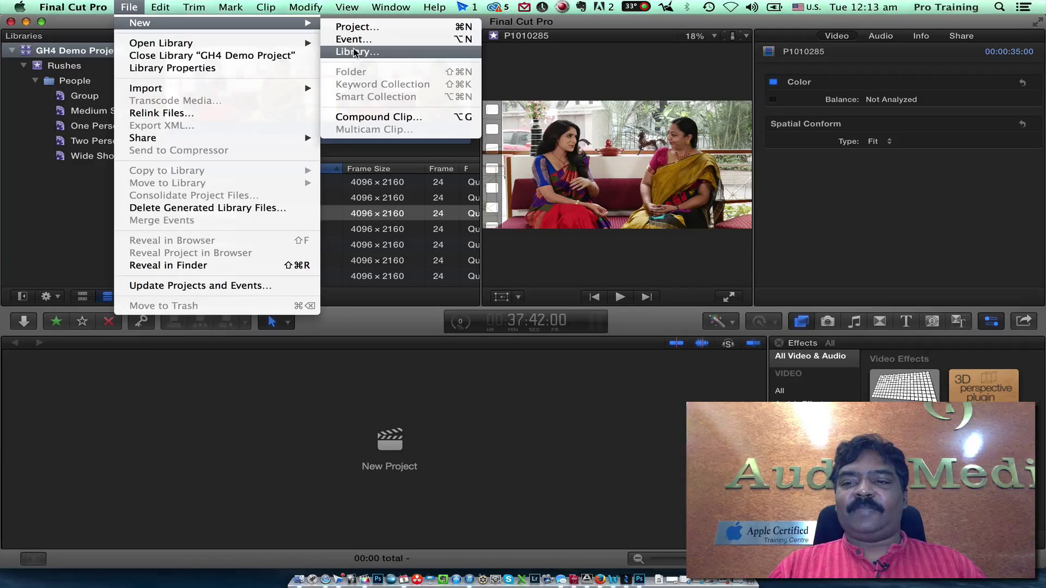
{"action": "left_click", "coordinate": [128, 6]}
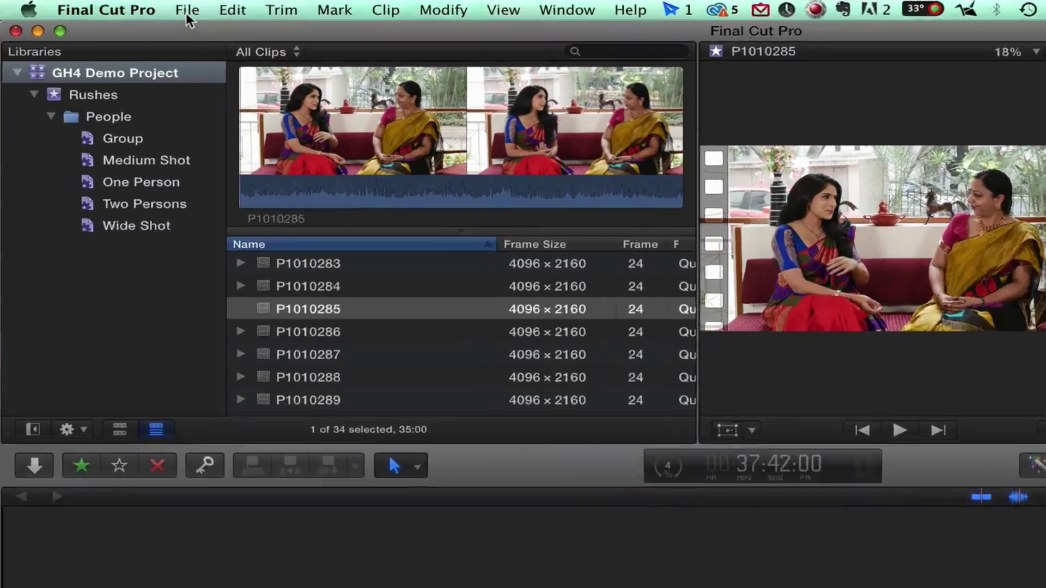
{"action": "left_click", "coordinate": [129, 7]}
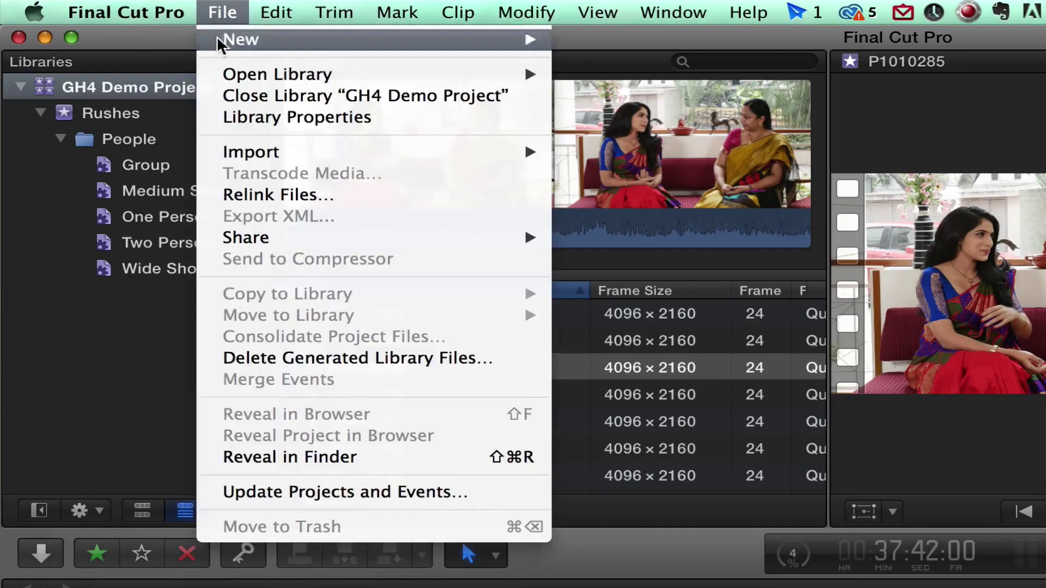
Open the Media Import window from File > Import and browse the Photo Backup drive
{"action": "mouse_move", "coordinate": [256, 156]}
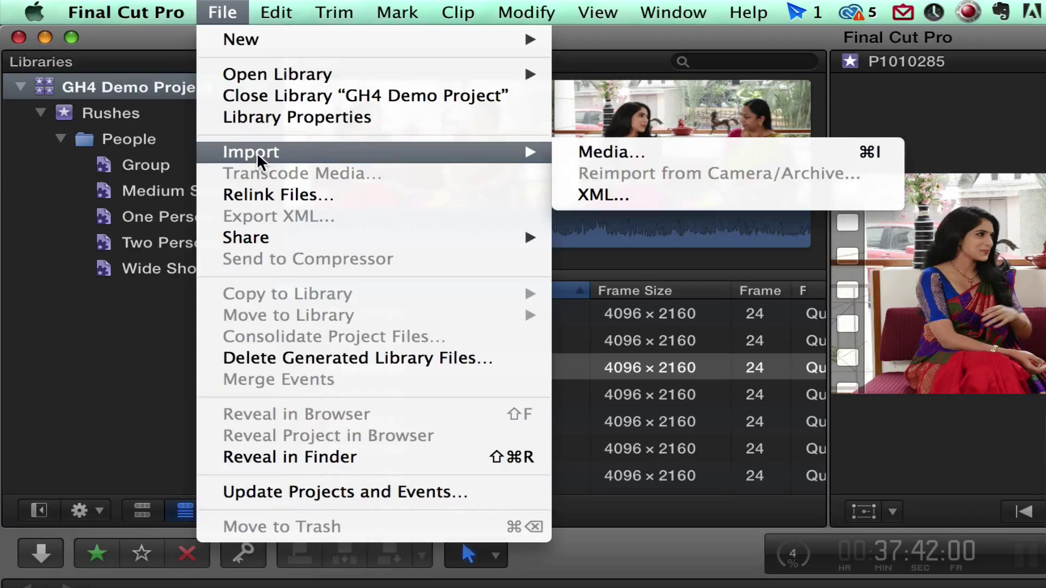
{"action": "left_click", "coordinate": [589, 150]}
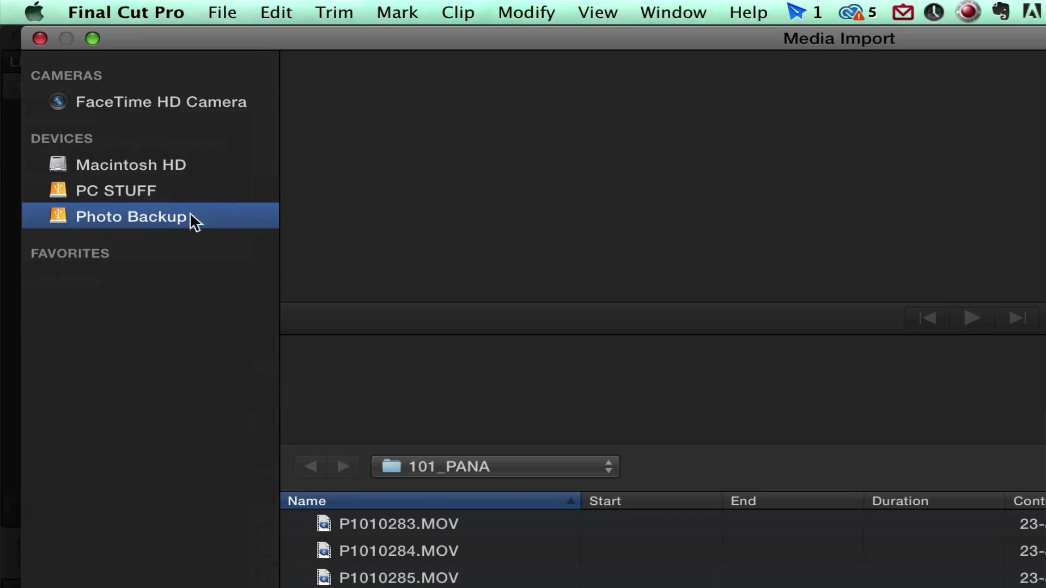
{"action": "left_click", "coordinate": [123, 188]}
{"action": "left_click", "coordinate": [129, 214]}
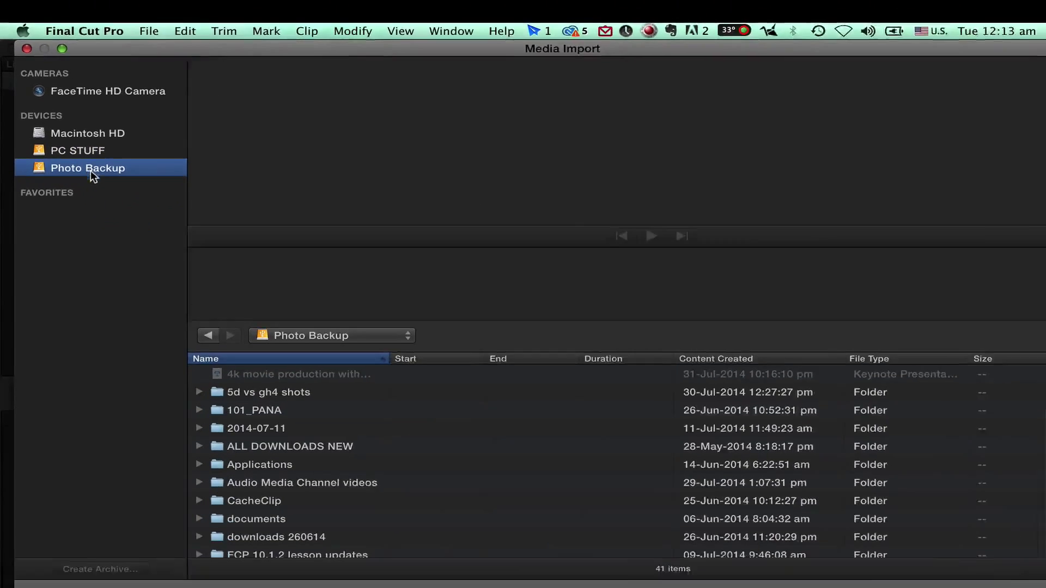
{"action": "scroll", "coordinate": [317, 480], "scroll_direction": "down", "scroll_amount": 3}
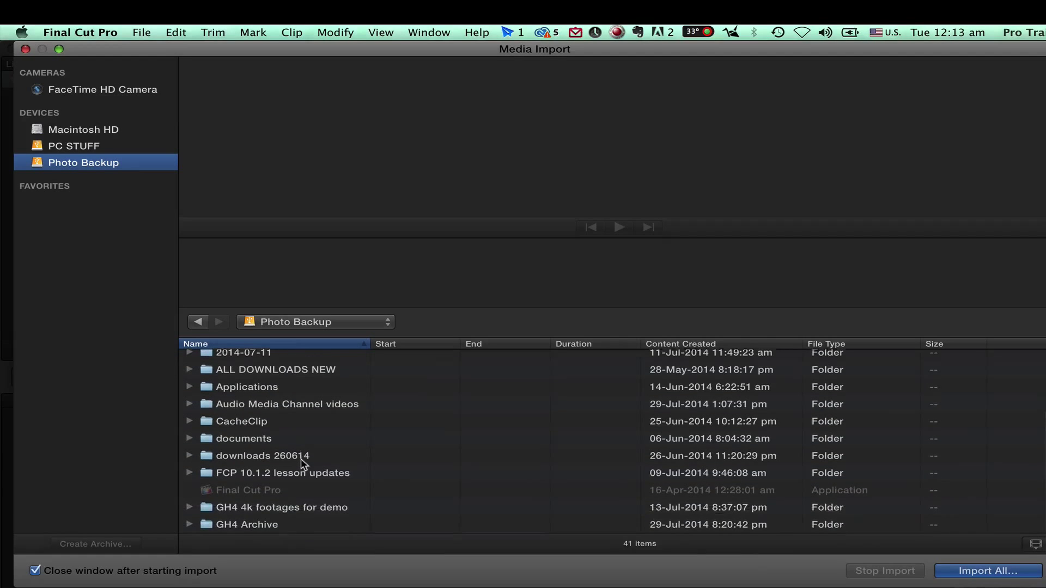
{"action": "scroll", "coordinate": [301, 460], "scroll_direction": "down", "scroll_amount": 5}
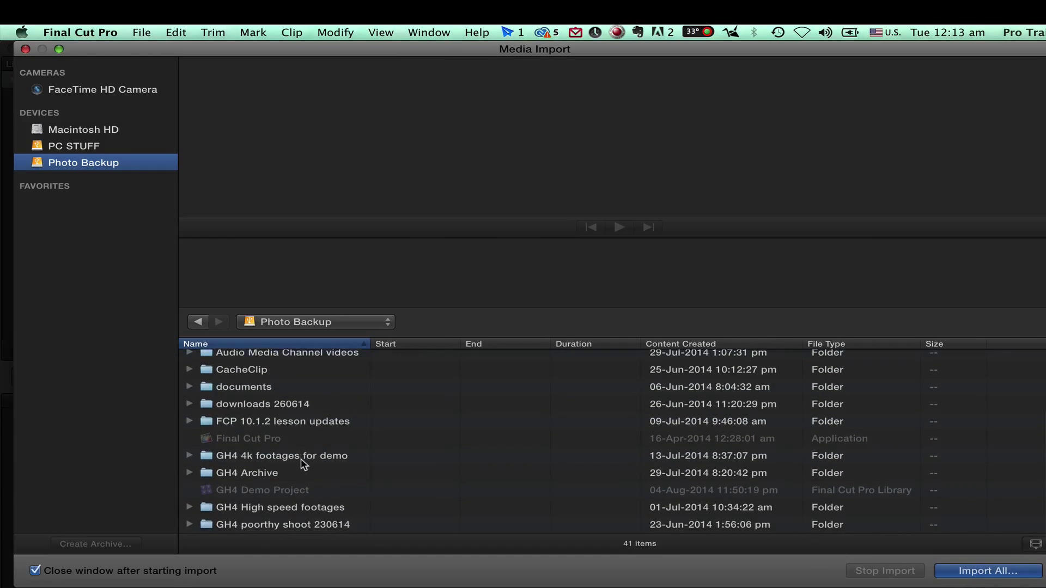
{"action": "scroll", "coordinate": [301, 459], "scroll_direction": "down", "scroll_amount": 1}
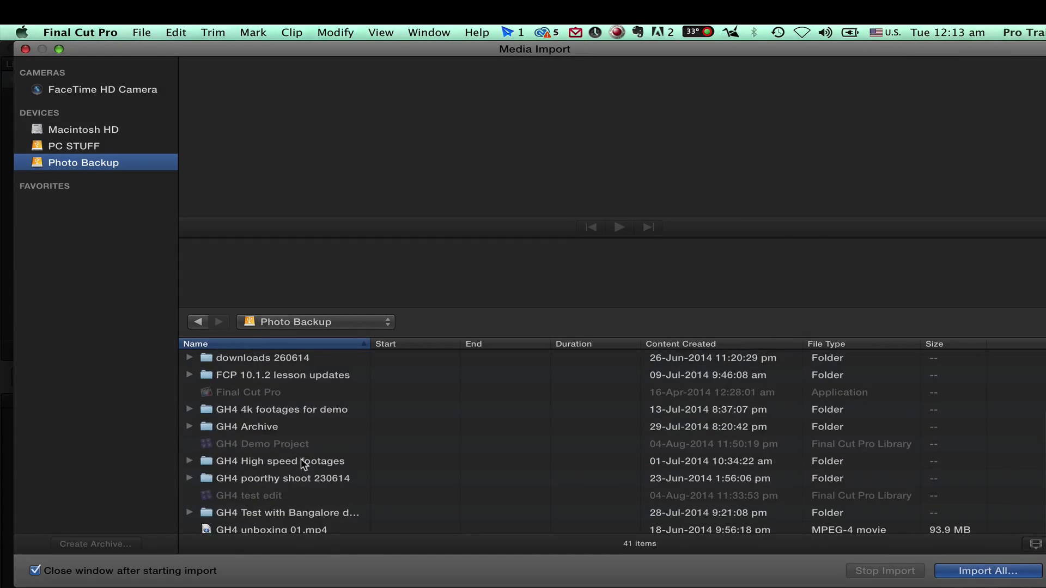
Open GH4 poorthy shoot 230614 > 101_PANA, preview P1010283 and P1010284, and select all 34 clips
{"action": "double_click", "coordinate": [280, 479]}
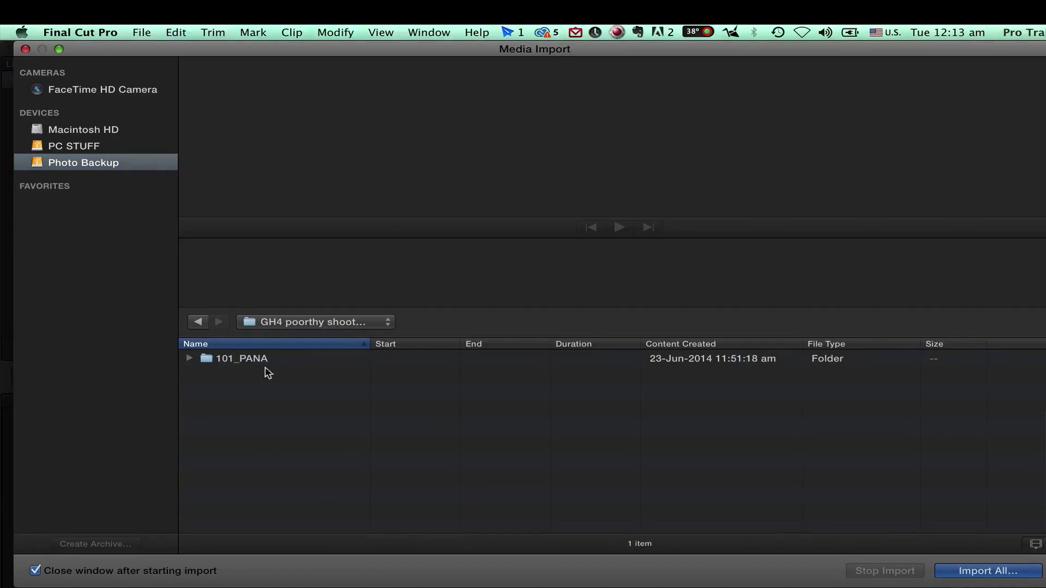
{"action": "double_click", "coordinate": [260, 362]}
{"action": "left_click", "coordinate": [257, 360]}
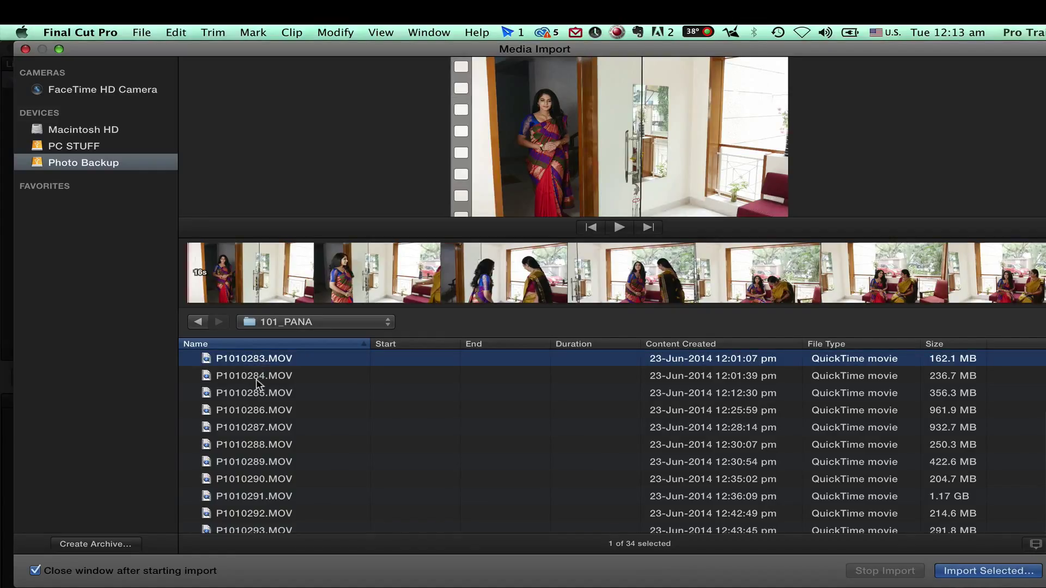
{"action": "left_click", "coordinate": [256, 378]}
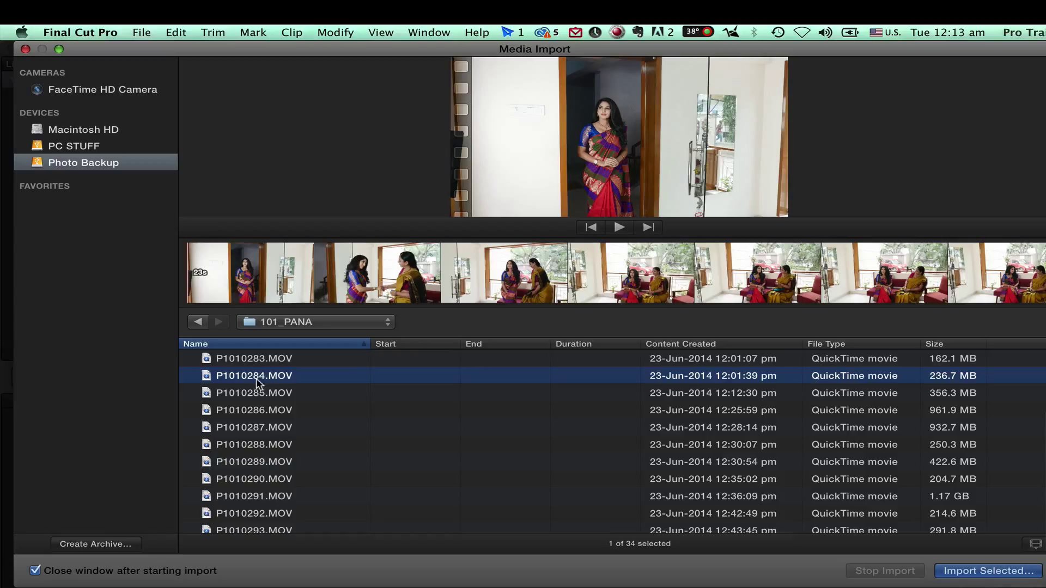
{"action": "left_click", "coordinate": [254, 361]}
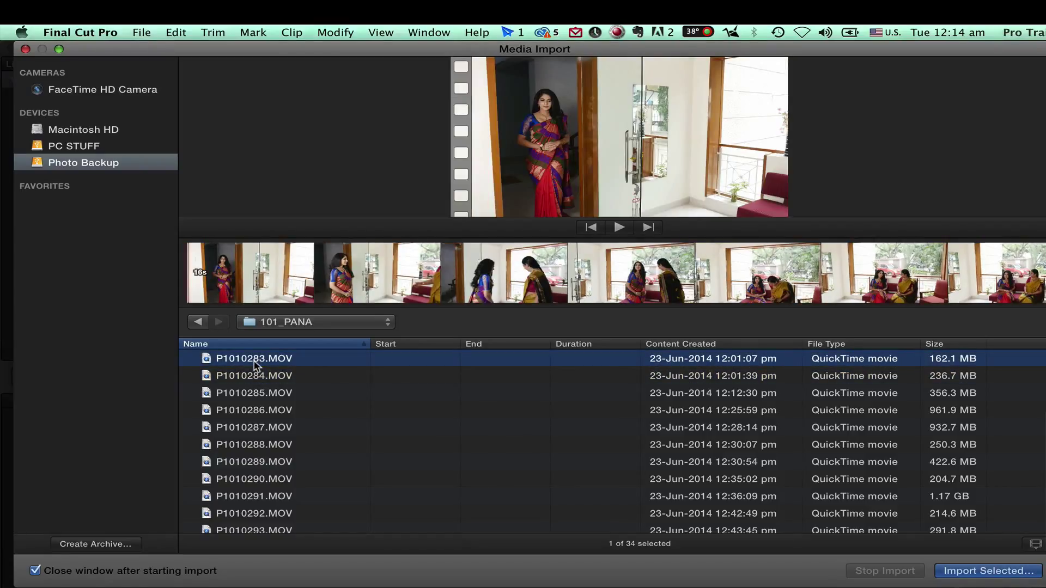
{"action": "key", "text": "super+a"}
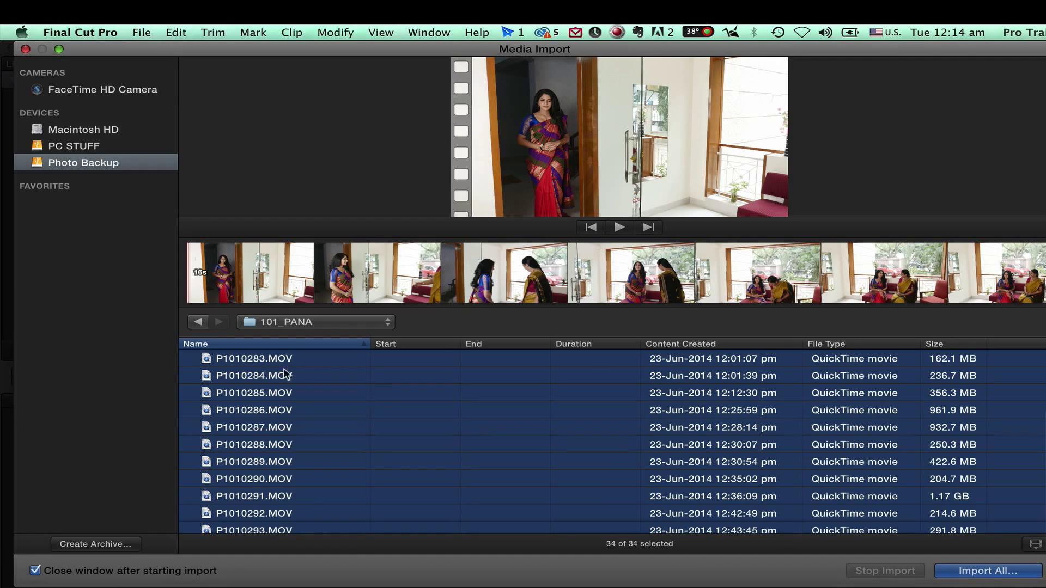
{"action": "left_click", "coordinate": [979, 574]}
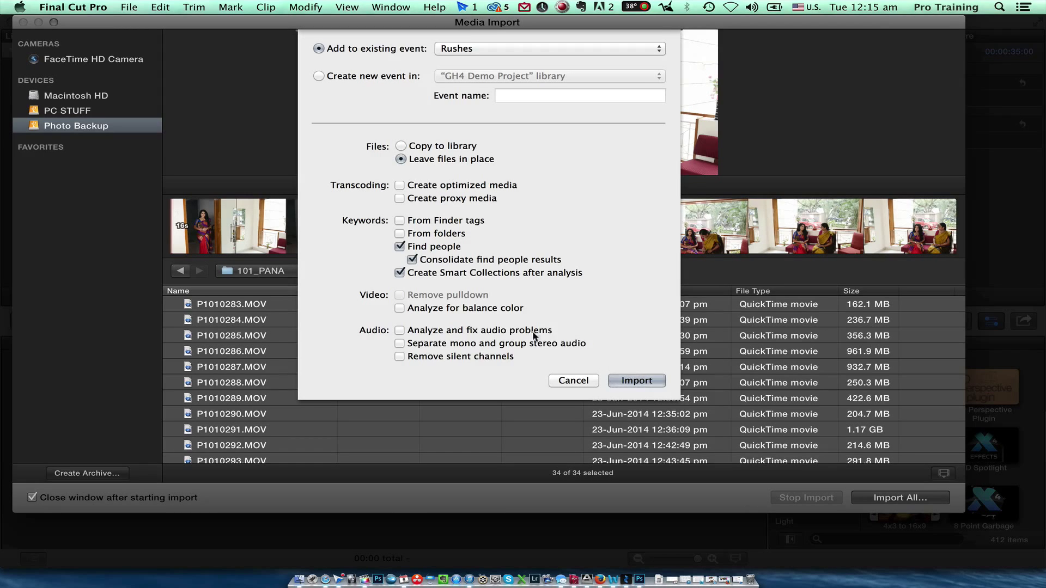
{"action": "left_click", "coordinate": [572, 381]}
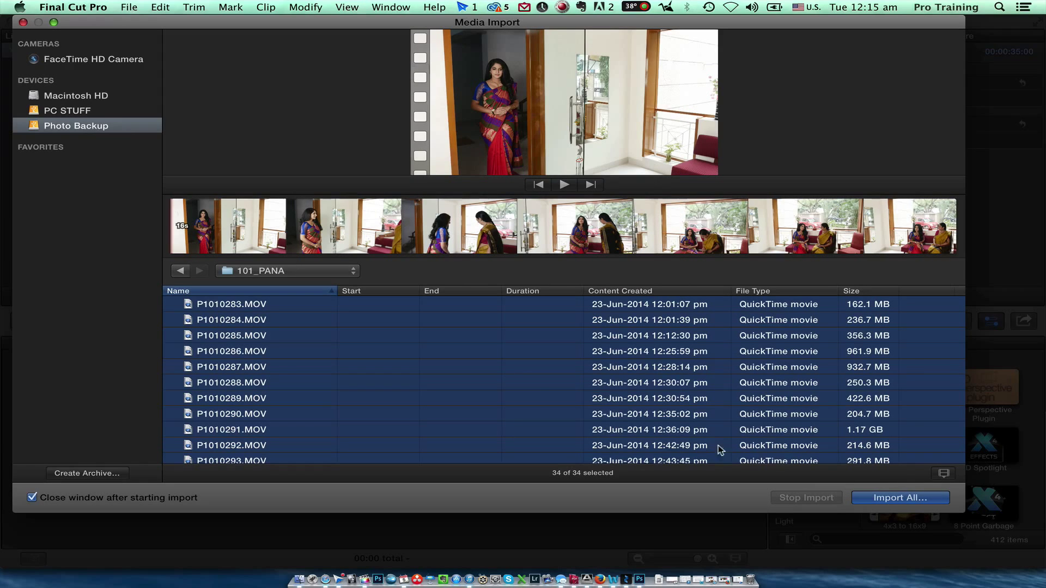
Close Media Import, show the Rushes event's clips with P1010283 in the viewer, and toggle filmstrip/list view
{"action": "left_click", "coordinate": [23, 23]}
{"action": "left_click", "coordinate": [57, 66]}
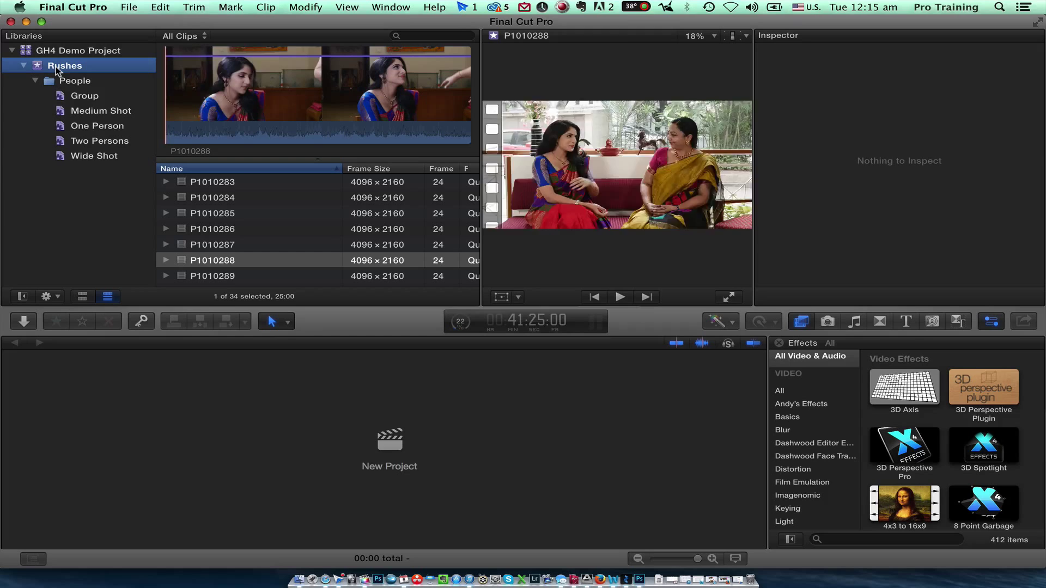
{"action": "left_click", "coordinate": [207, 183]}
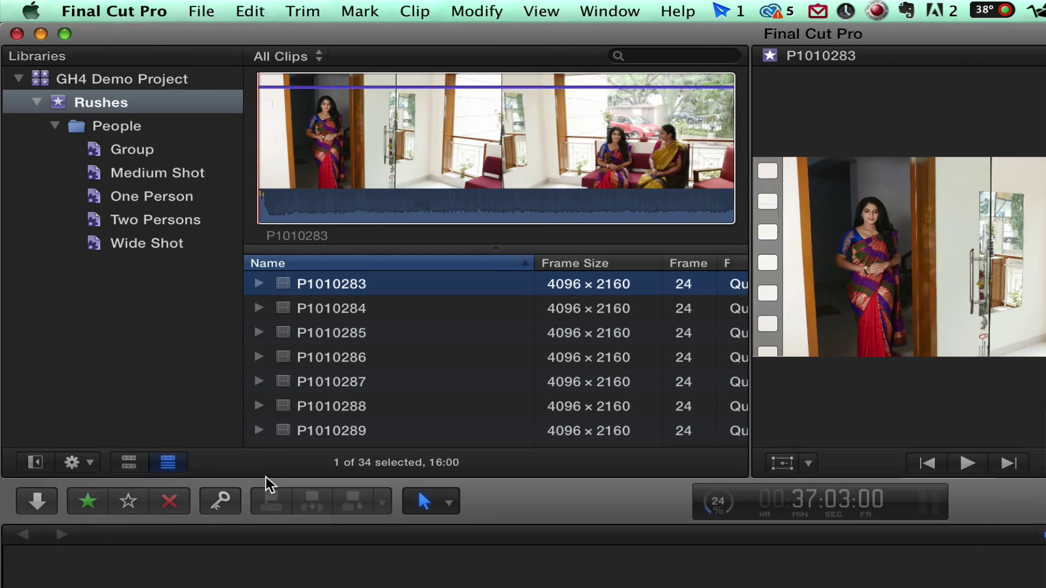
{"action": "left_click", "coordinate": [129, 463]}
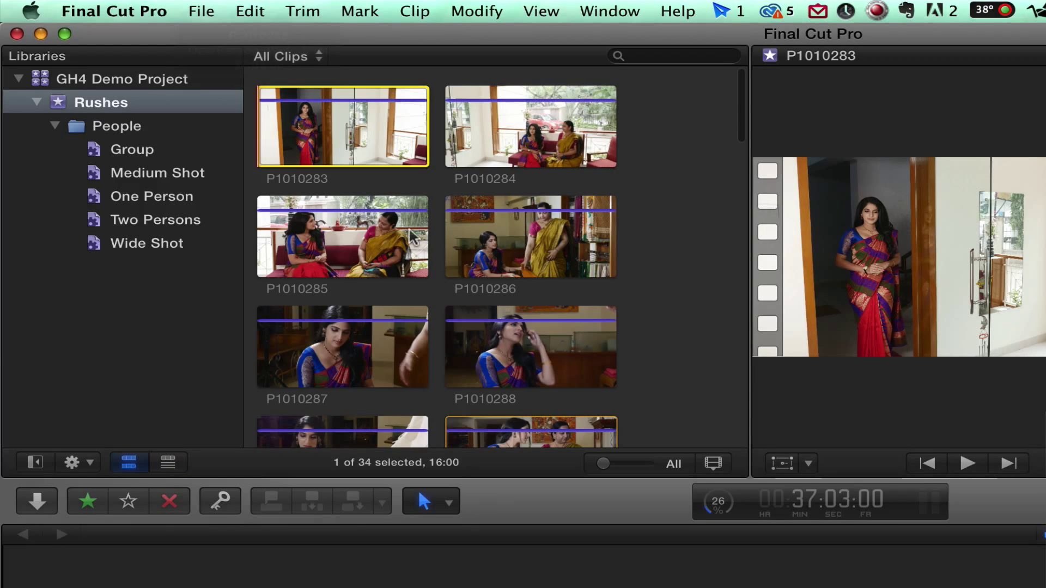
{"action": "left_click", "coordinate": [169, 464]}
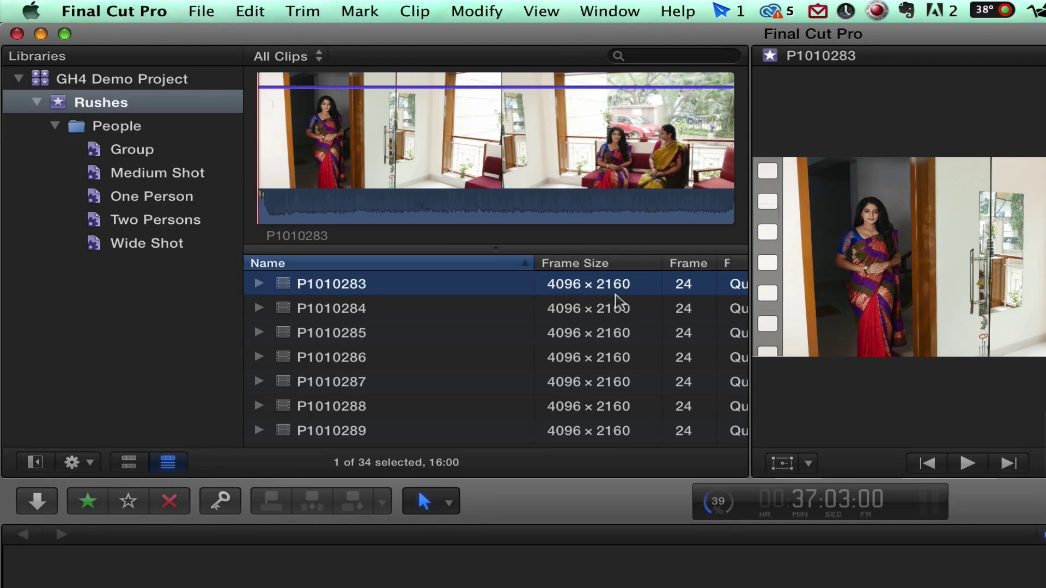
Inspect P1010284's details across the list columns, then scroll back and select P1010283
{"action": "scroll", "coordinate": [614, 298], "scroll_direction": "right", "scroll_amount": 2}
{"action": "scroll", "coordinate": [616, 300], "scroll_direction": "down", "scroll_amount": 1}
{"action": "scroll", "coordinate": [615, 300], "scroll_direction": "up", "scroll_amount": 1}
{"action": "left_click", "coordinate": [618, 300]}
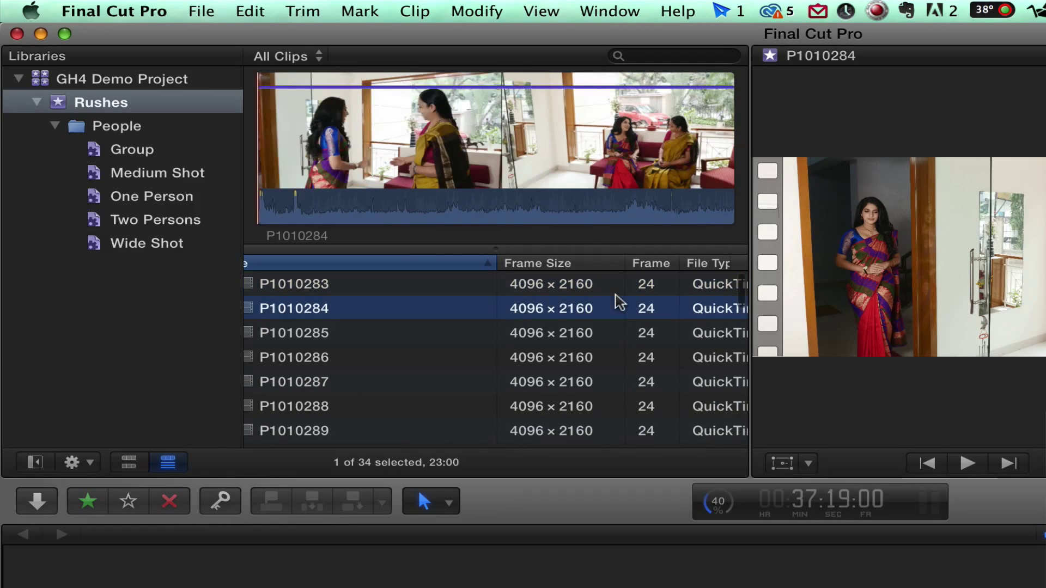
{"action": "scroll", "coordinate": [620, 303], "scroll_direction": "right", "scroll_amount": 1}
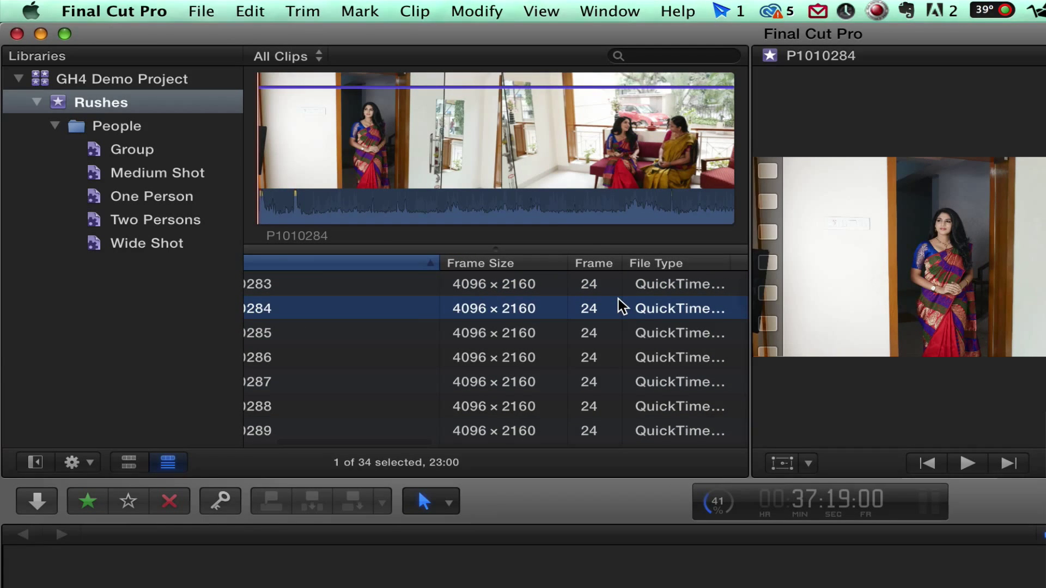
{"action": "scroll", "coordinate": [619, 299], "scroll_direction": "right", "scroll_amount": 3}
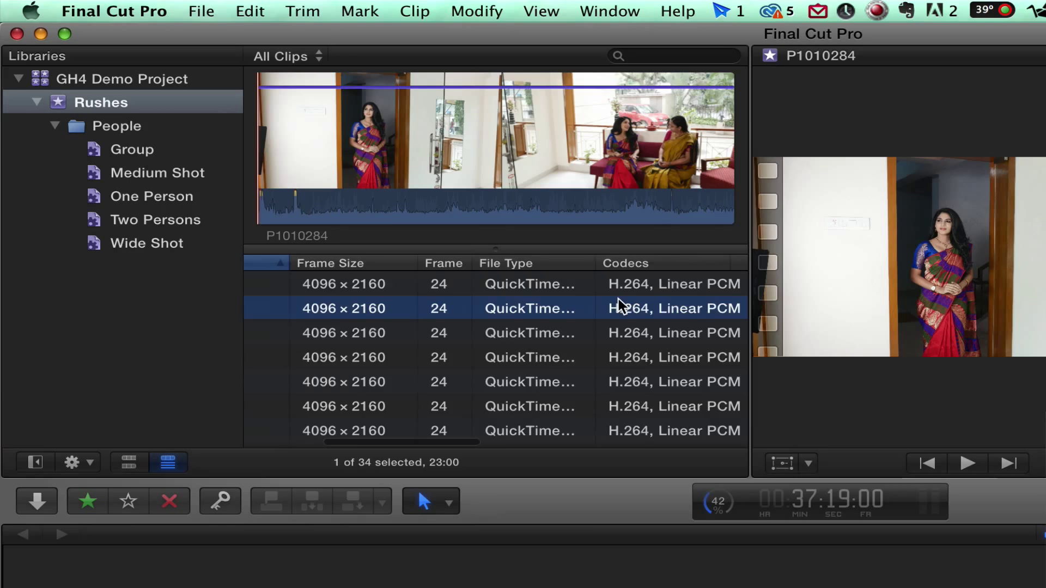
{"action": "scroll", "coordinate": [619, 299], "scroll_direction": "right", "scroll_amount": 2}
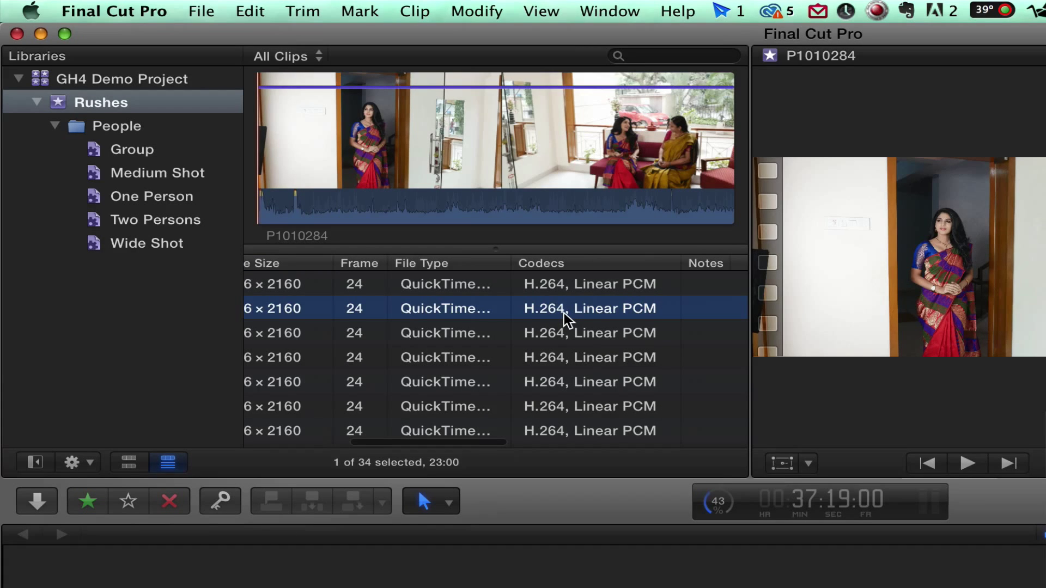
{"action": "scroll", "coordinate": [609, 319], "scroll_direction": "right", "scroll_amount": 2}
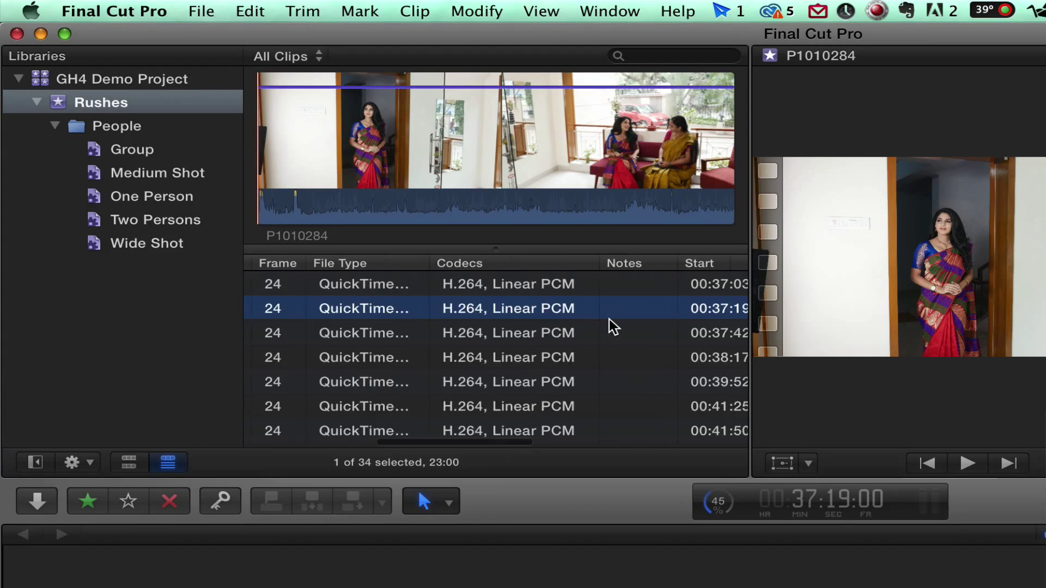
{"action": "scroll", "coordinate": [609, 319], "scroll_direction": "right", "scroll_amount": 3}
{"action": "scroll", "coordinate": [609, 319], "scroll_direction": "right", "scroll_amount": 3}
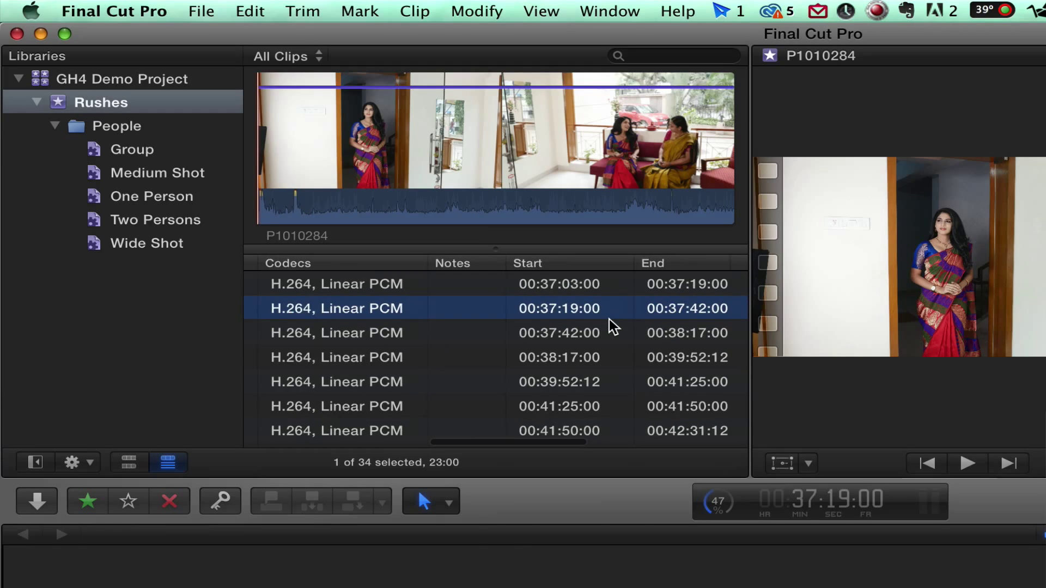
{"action": "scroll", "coordinate": [609, 319], "scroll_direction": "right", "scroll_amount": 2}
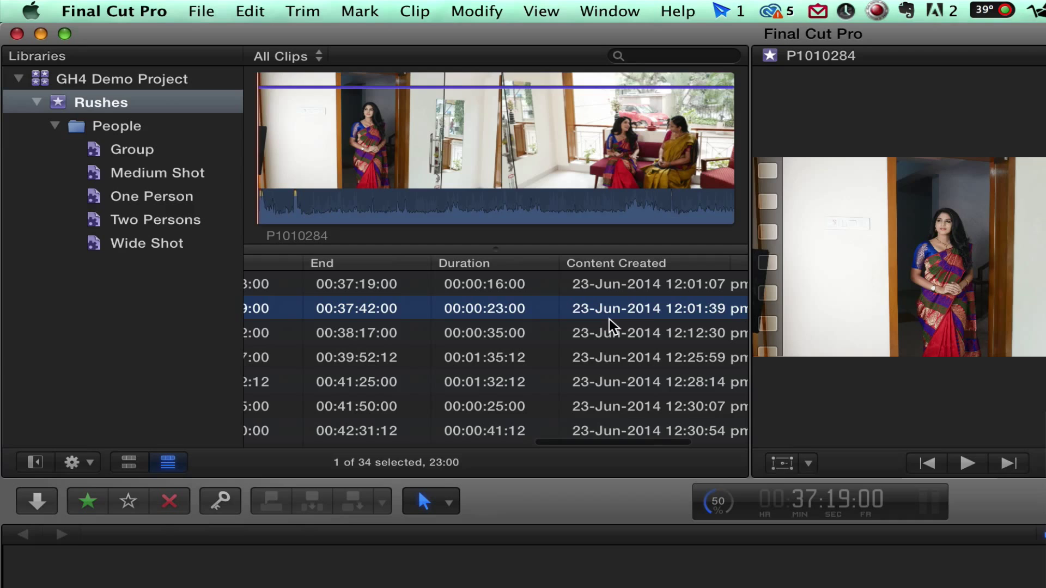
{"action": "scroll", "coordinate": [609, 319], "scroll_direction": "right", "scroll_amount": 3}
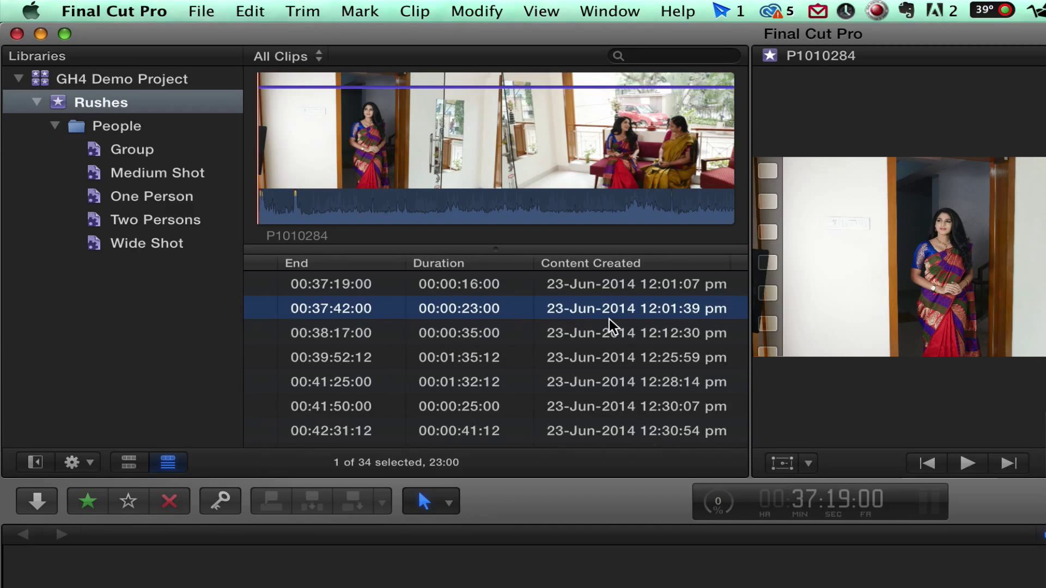
{"action": "scroll", "coordinate": [609, 319], "scroll_direction": "left", "scroll_amount": 5}
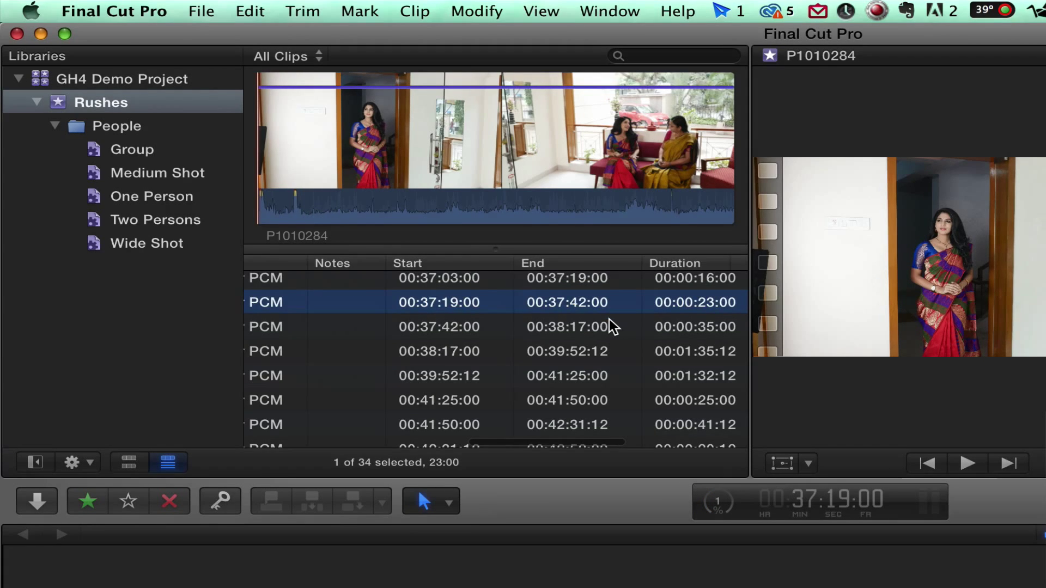
{"action": "scroll", "coordinate": [609, 319], "scroll_direction": "left", "scroll_amount": 10}
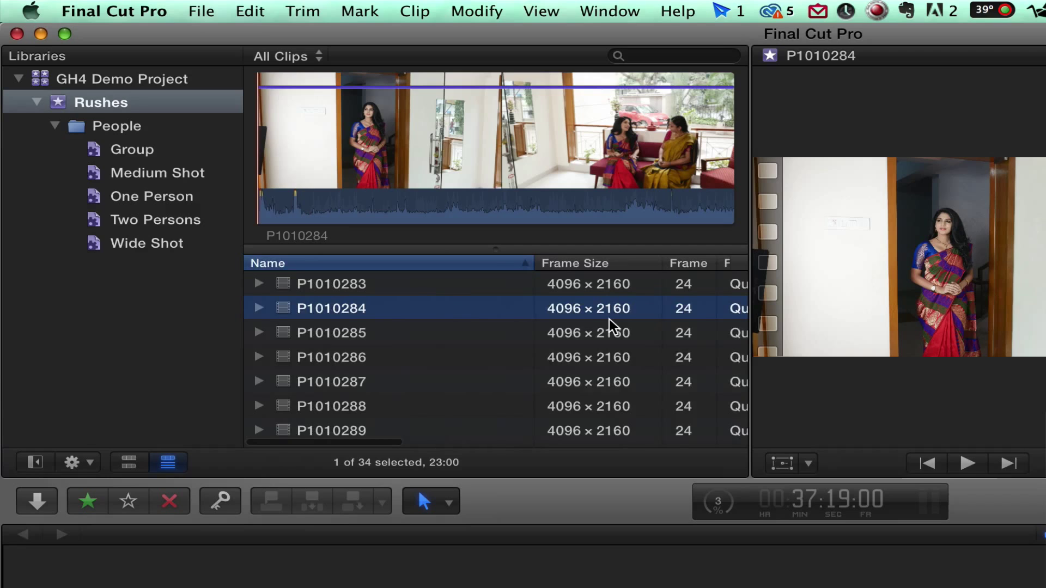
{"action": "left_click", "coordinate": [358, 285]}
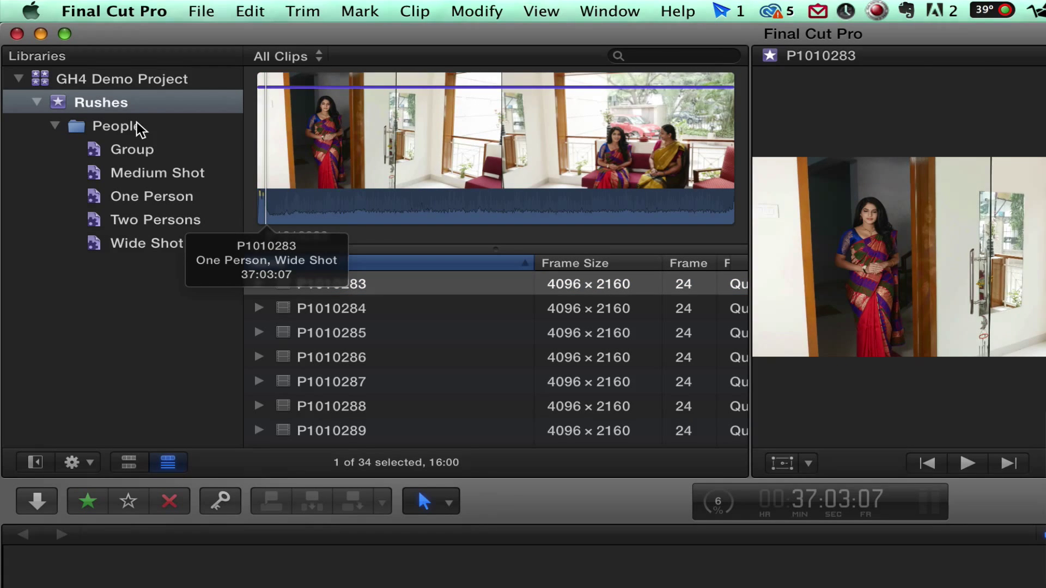
Preview P1010299, P1010300 and P1010301 in the Group collection, then load P1010283 from Wide Shot
{"action": "left_click", "coordinate": [128, 150]}
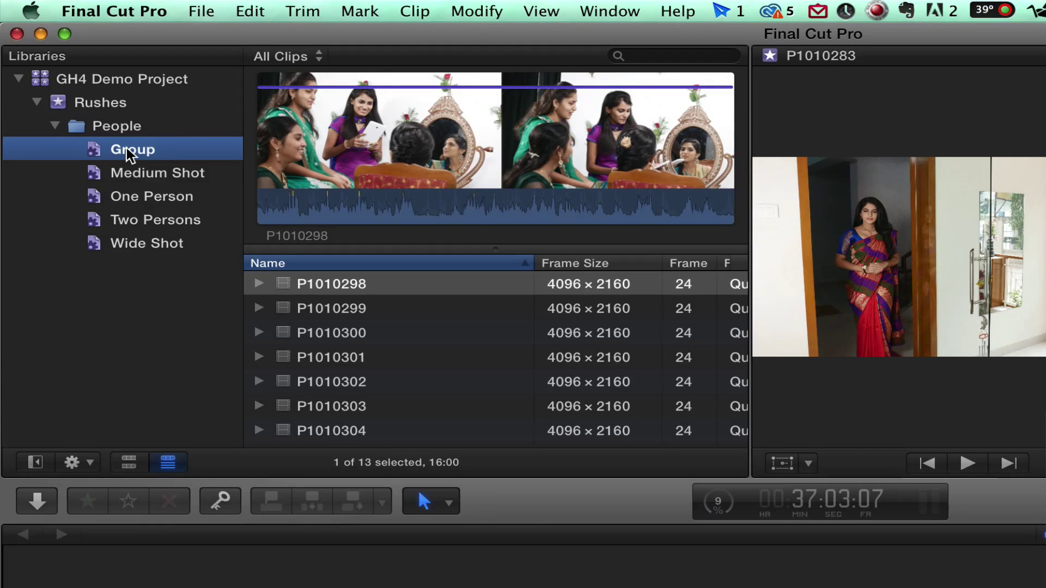
{"action": "left_click", "coordinate": [337, 312]}
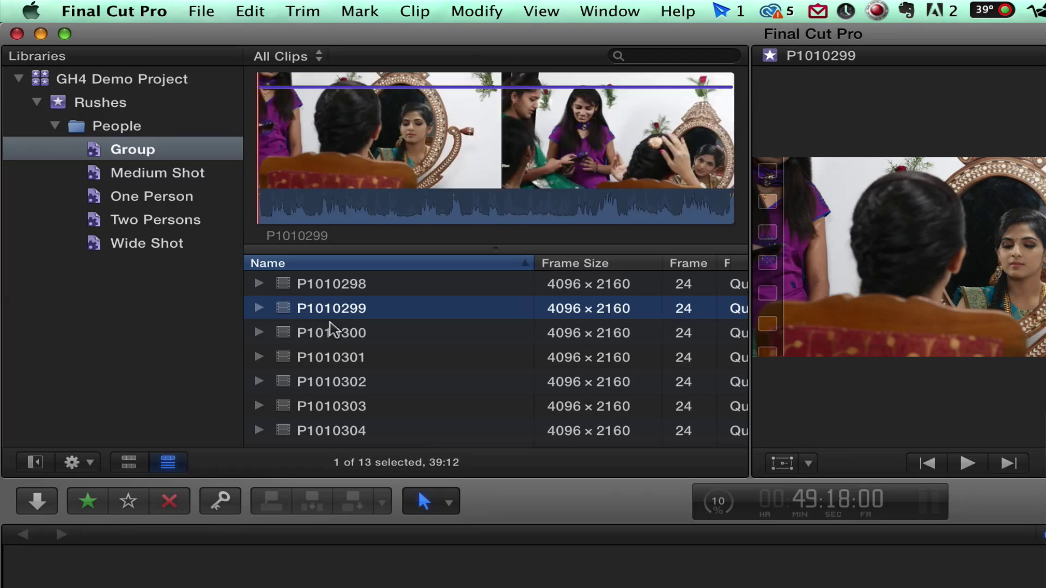
{"action": "left_click", "coordinate": [333, 329]}
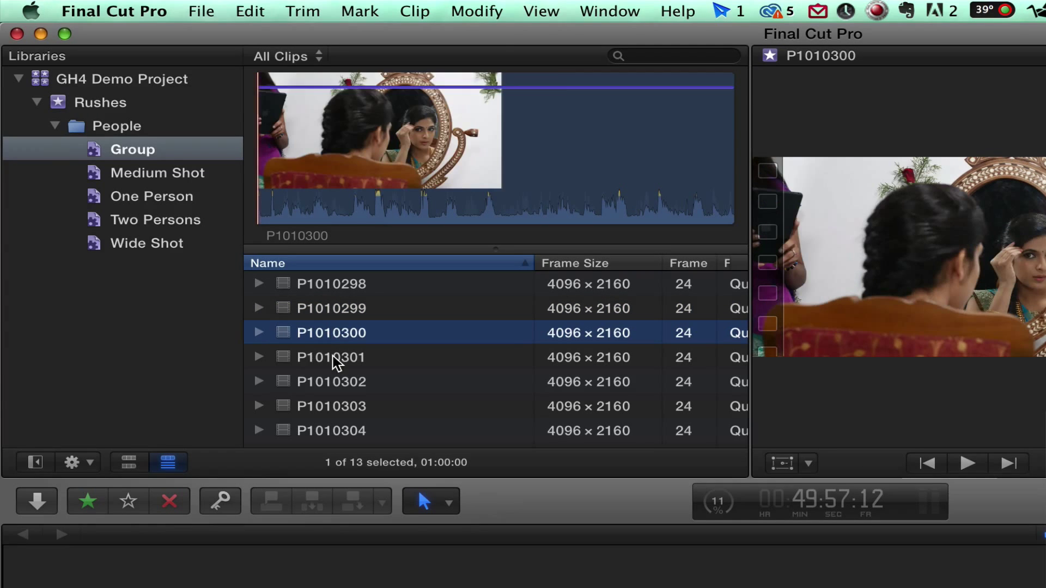
{"action": "left_click", "coordinate": [333, 355]}
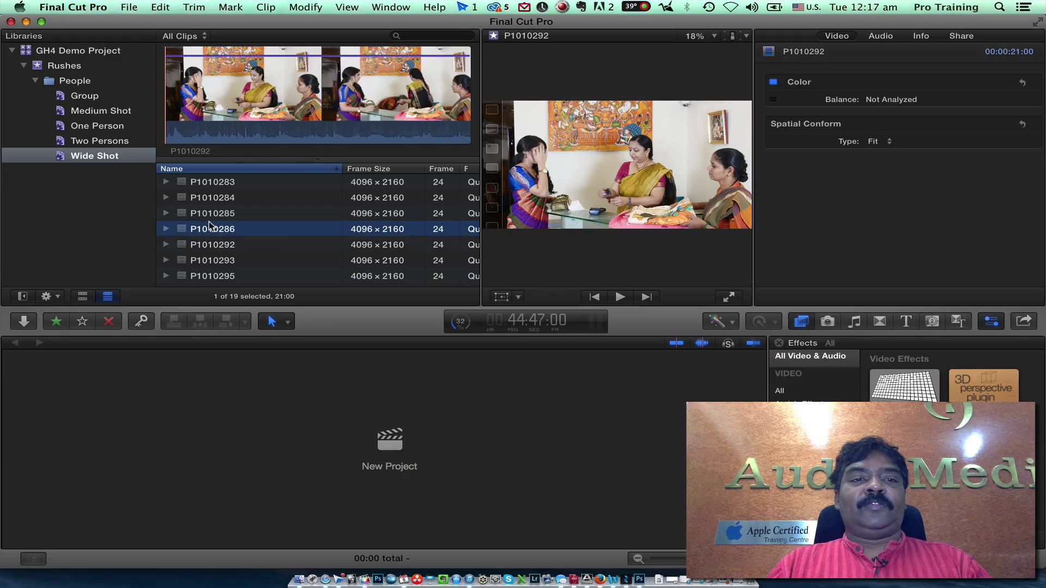
{"action": "left_click", "coordinate": [211, 185]}
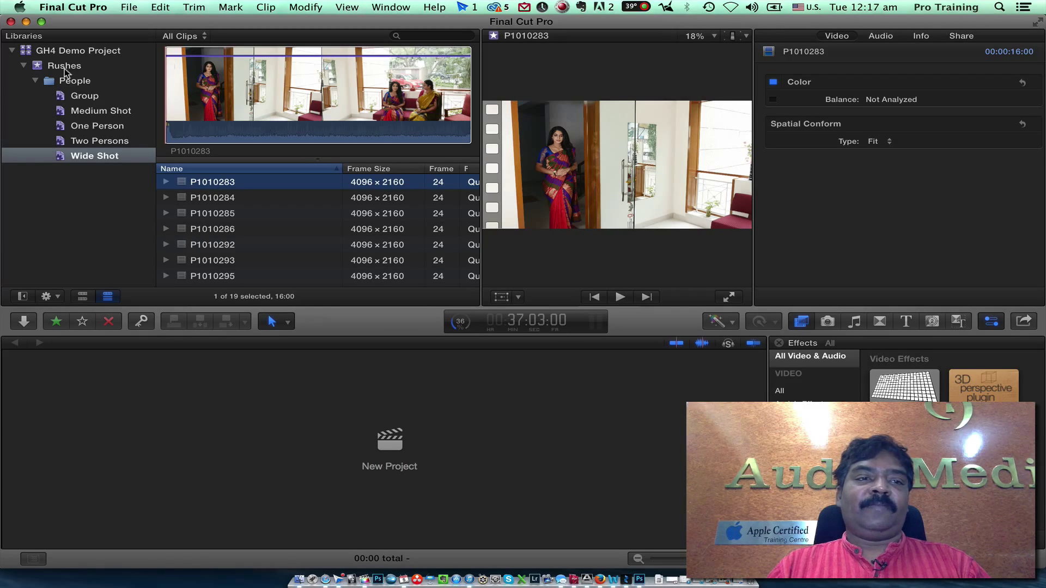
Show all Rushes clips as filmstrips, select P1010283 and open the Inspector
{"action": "left_click", "coordinate": [64, 67]}
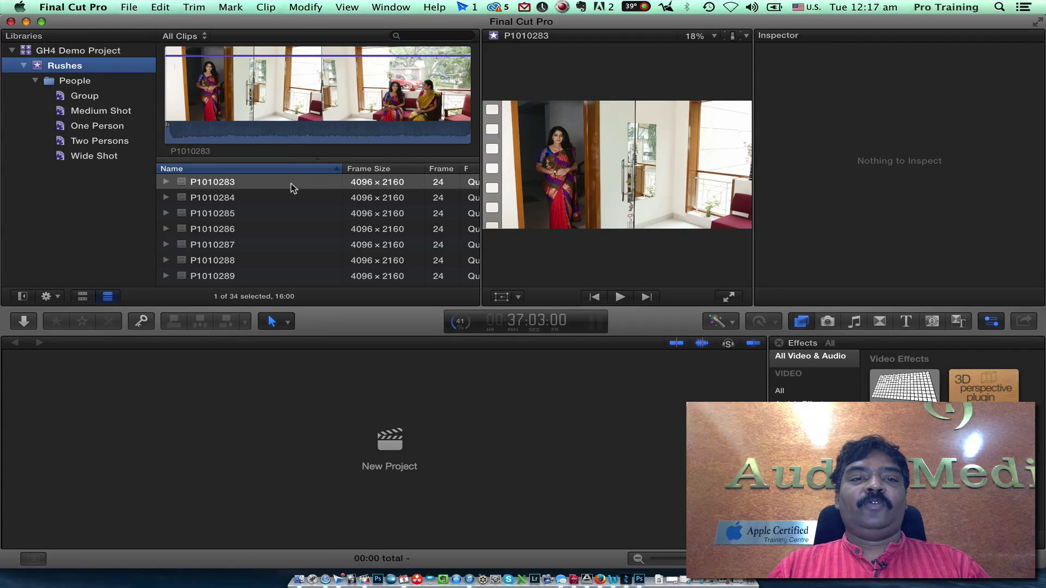
{"action": "left_click", "coordinate": [83, 297]}
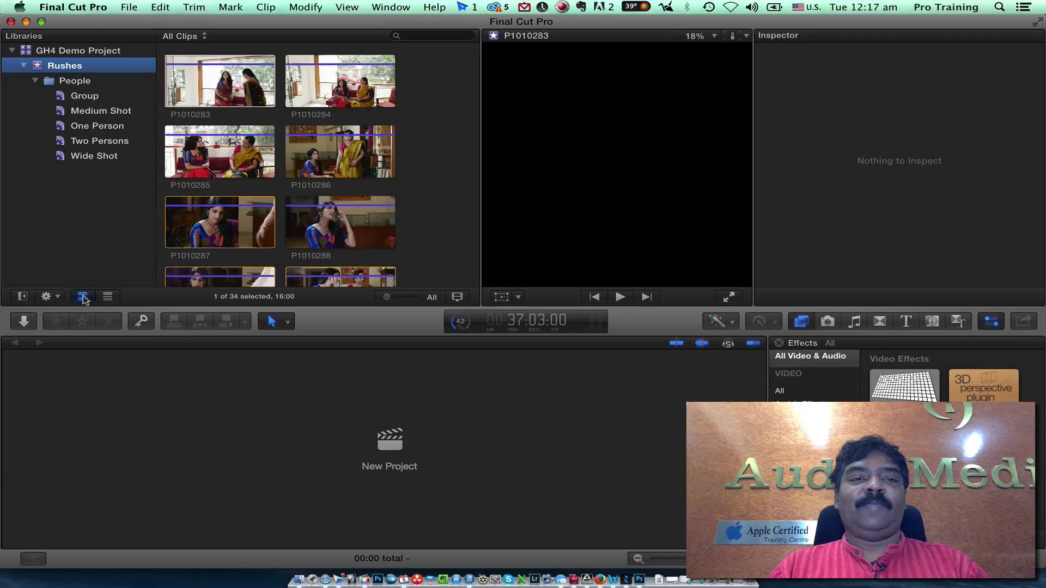
{"action": "left_click", "coordinate": [198, 85]}
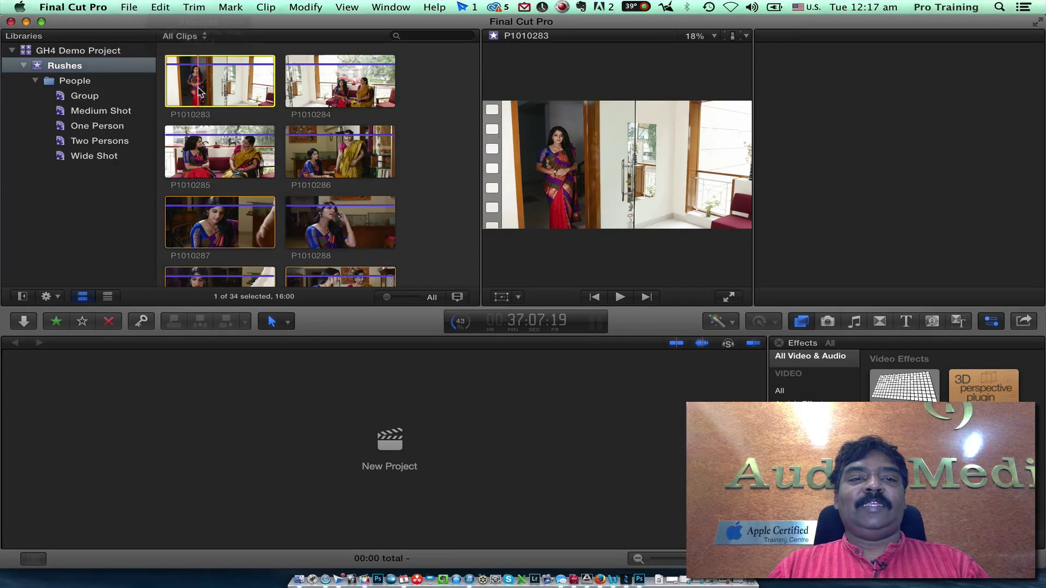
{"action": "key", "text": "cmd+4"}
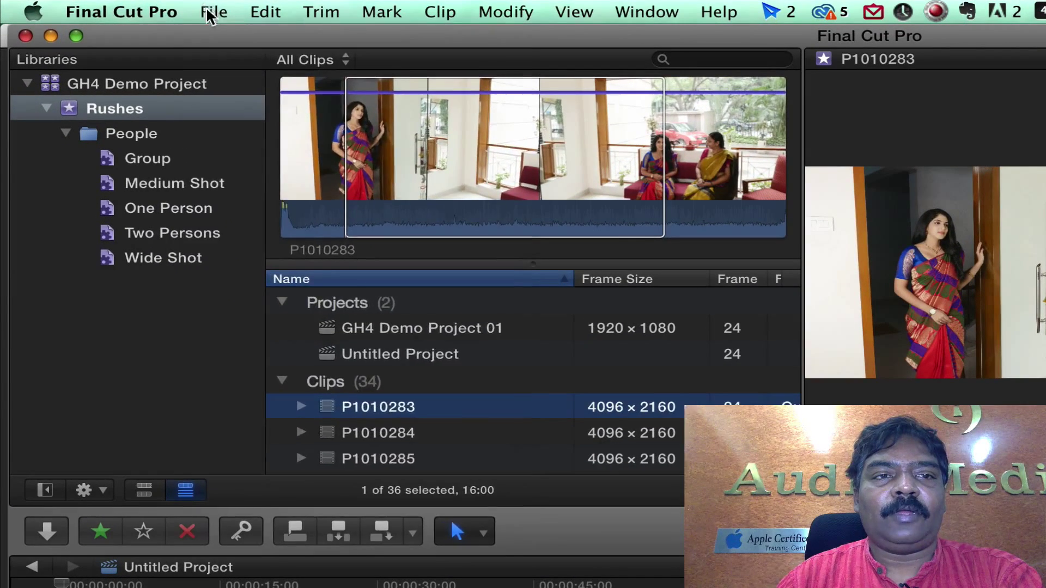
Create a project named 'demo project' with custom 1080p HD, 1920x1080, 24p video settings
{"action": "left_click", "coordinate": [127, 8]}
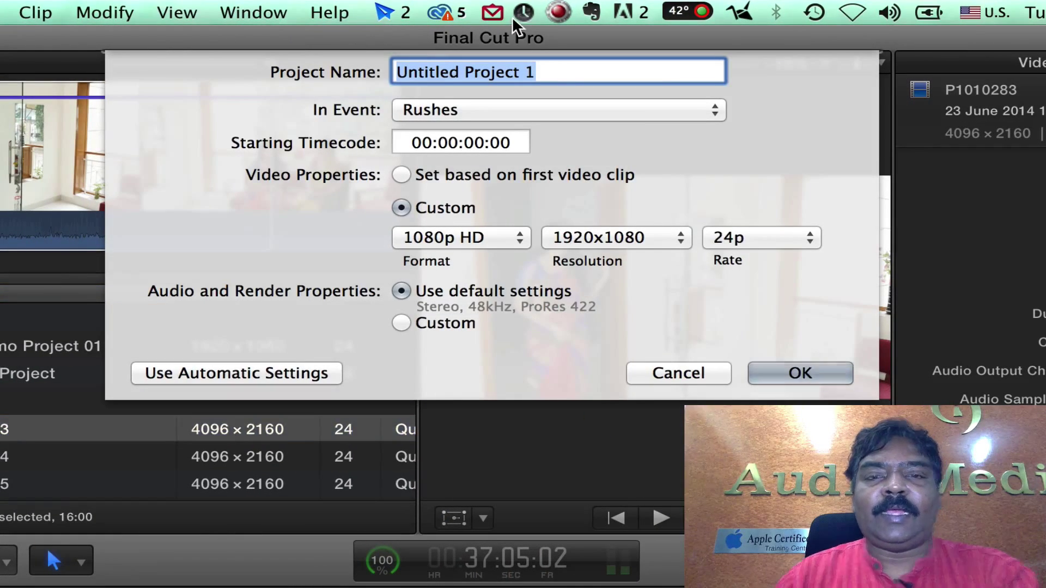
{"action": "type", "text": "dem"}
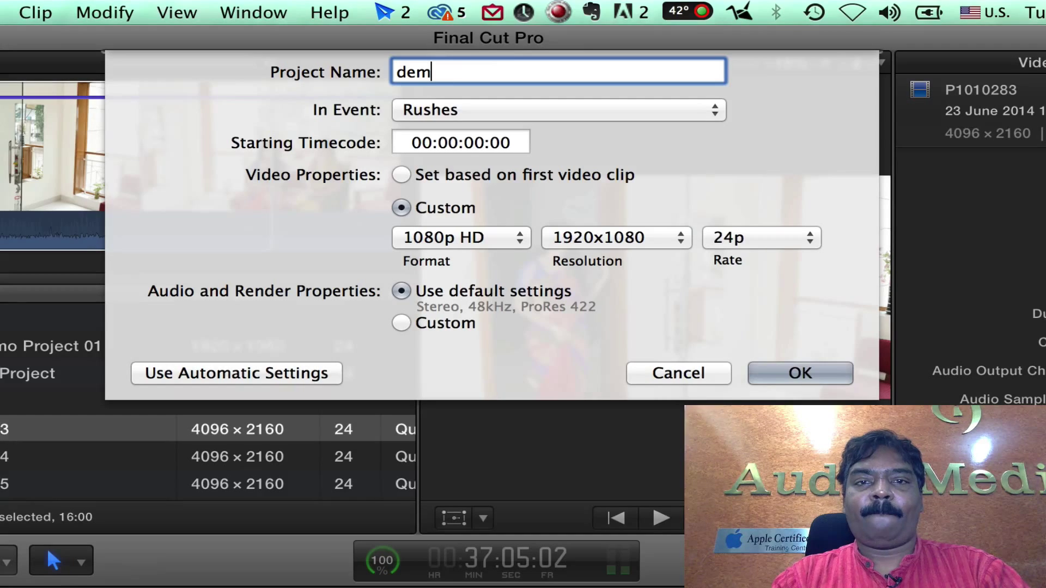
{"action": "type", "text": "o project"}
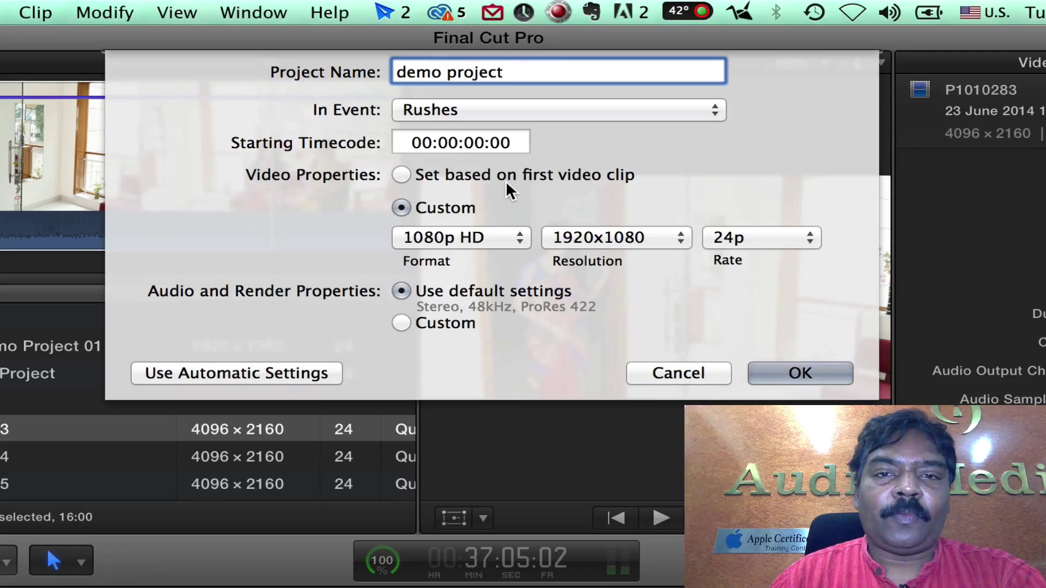
{"action": "left_click", "coordinate": [404, 177]}
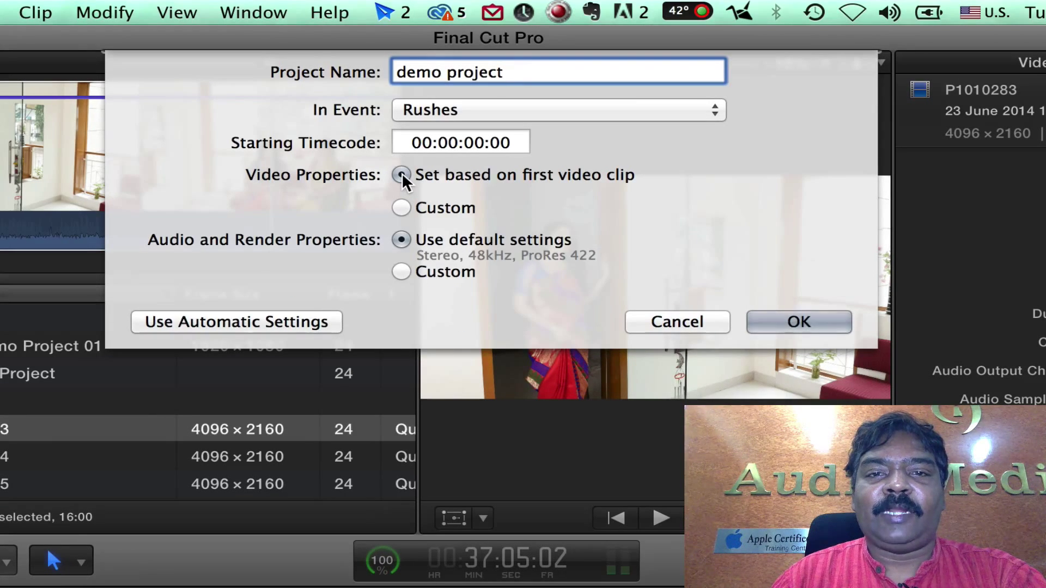
{"action": "left_click", "coordinate": [402, 209]}
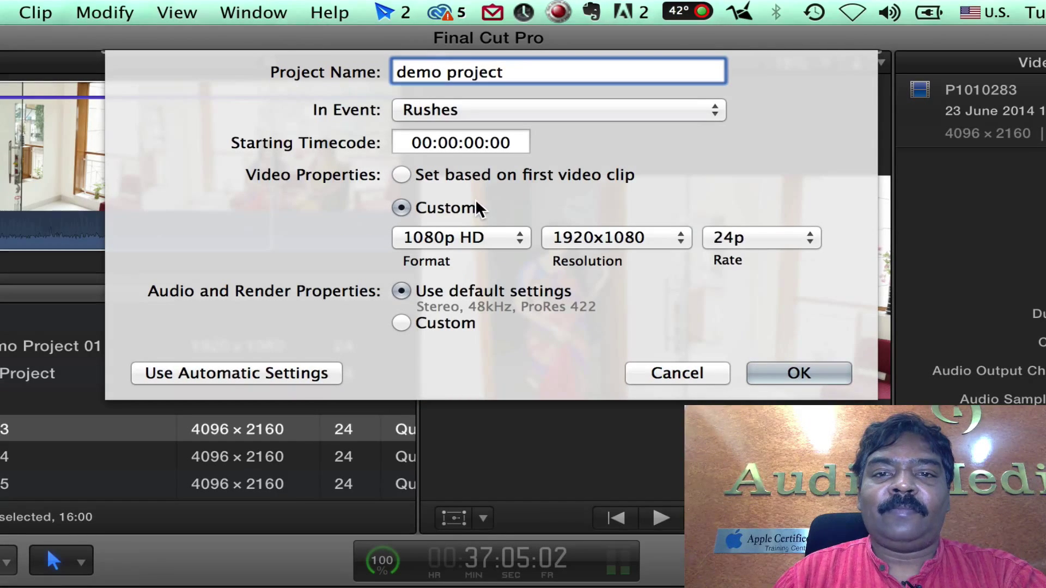
{"action": "left_click", "coordinate": [476, 244]}
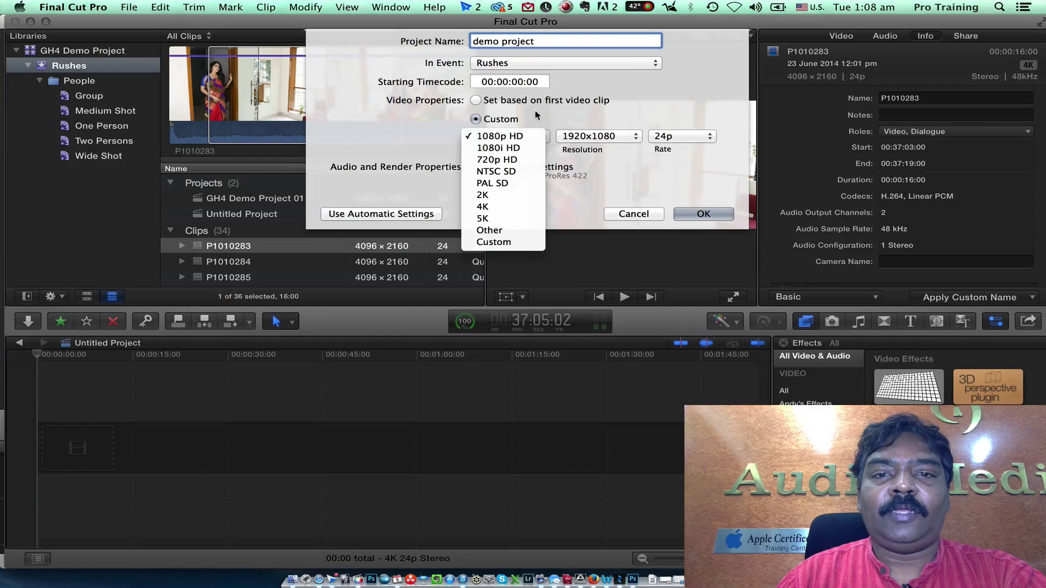
{"action": "left_click", "coordinate": [480, 241]}
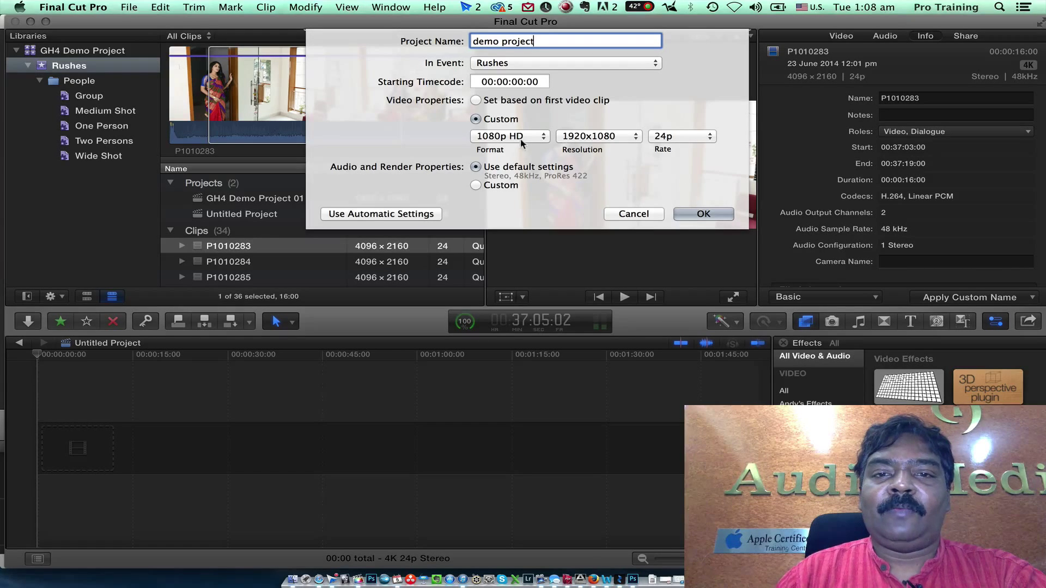
{"action": "left_click", "coordinate": [703, 214]}
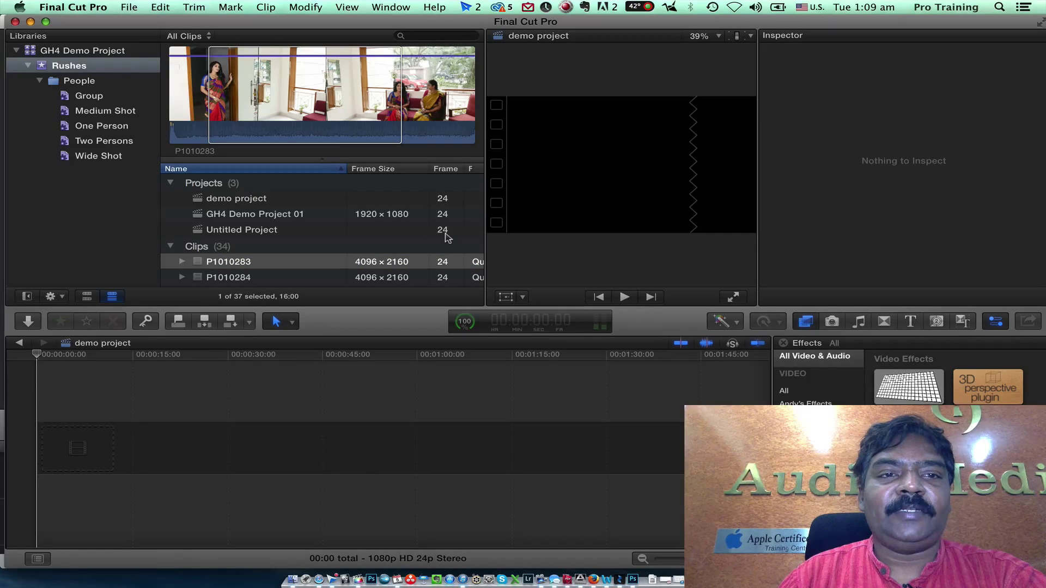
Append the marked ranges of P1010283 and P1010285 to the timeline, then mark a range in P1010286
{"action": "left_click", "coordinate": [340, 115]}
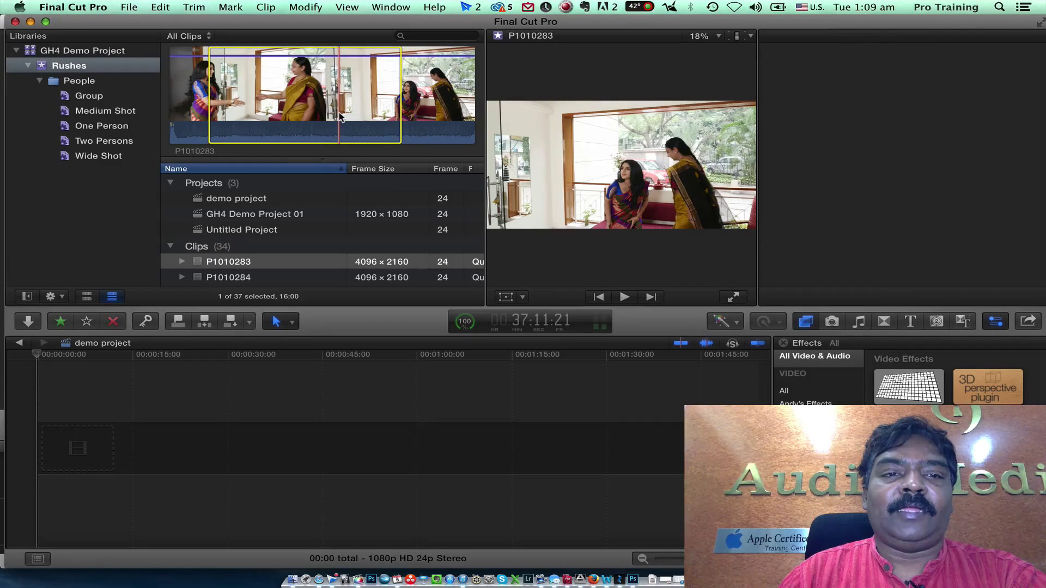
{"action": "key", "text": "super+4"}
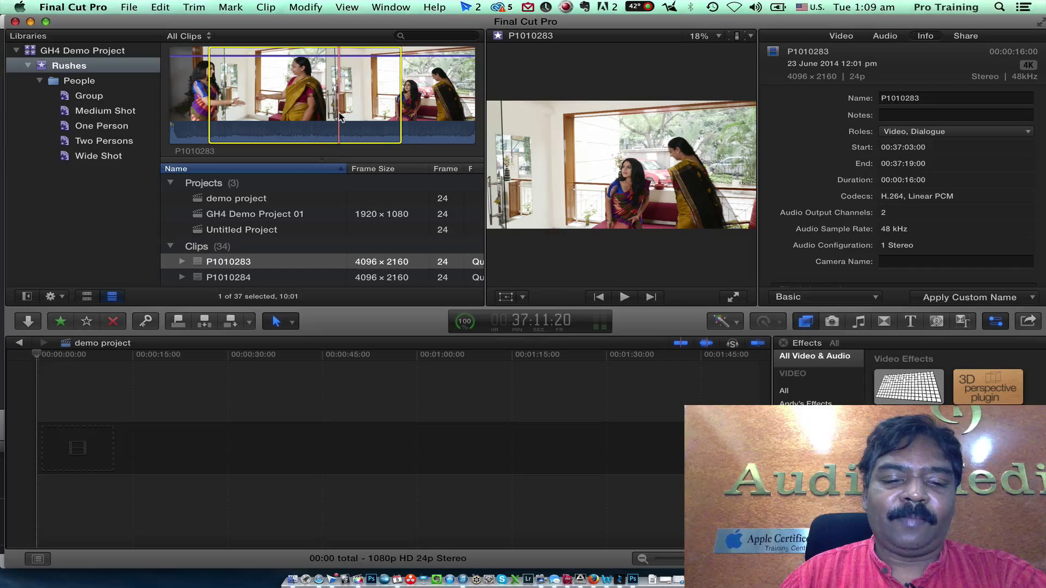
{"action": "key", "text": "e"}
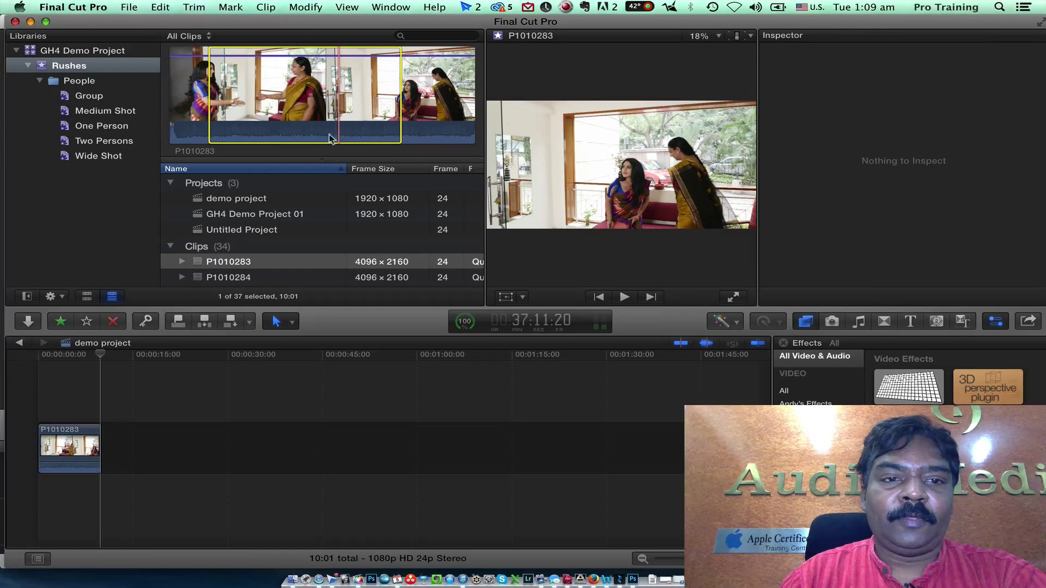
{"action": "scroll", "coordinate": [324, 207], "scroll_direction": "down", "scroll_amount": 3}
{"action": "left_click", "coordinate": [295, 251]}
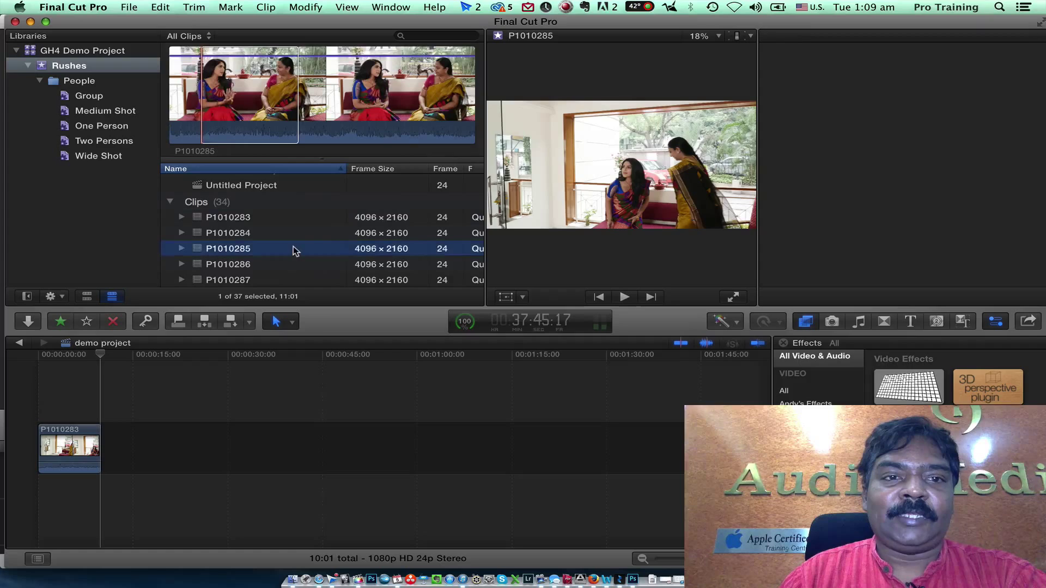
{"action": "left_click", "coordinate": [264, 107]}
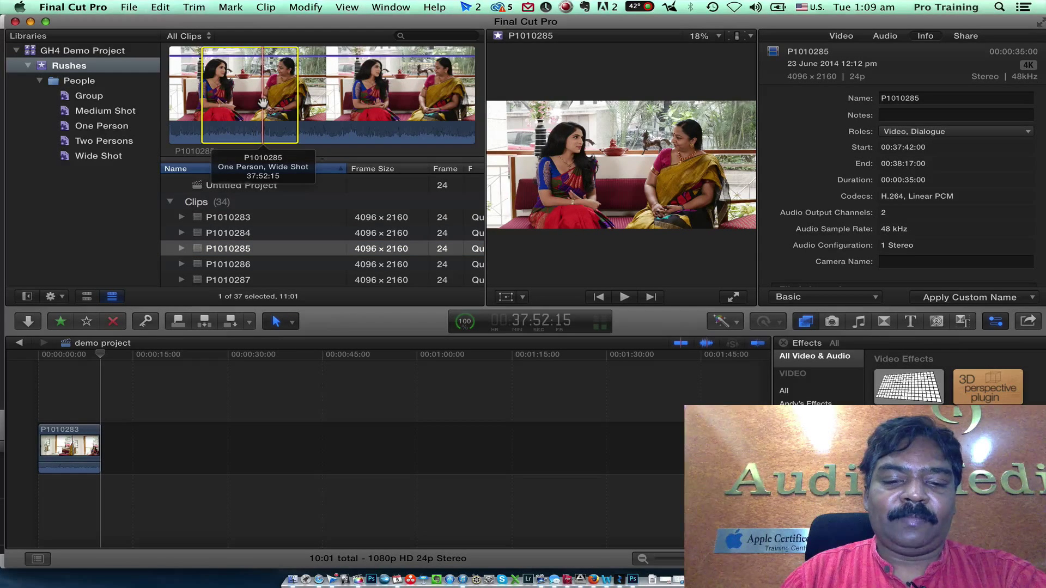
{"action": "key", "text": "e"}
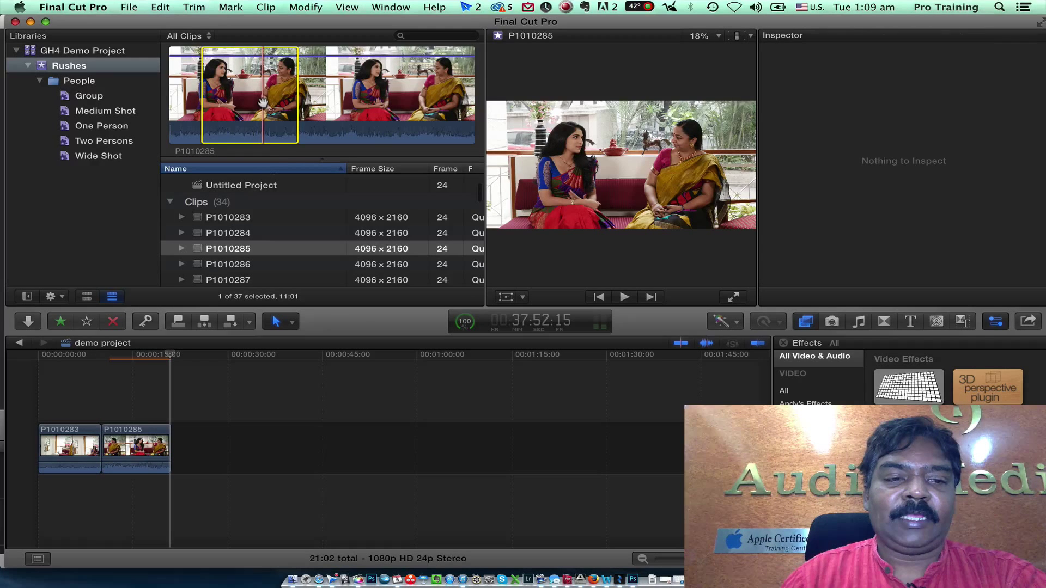
{"action": "left_click", "coordinate": [251, 263]}
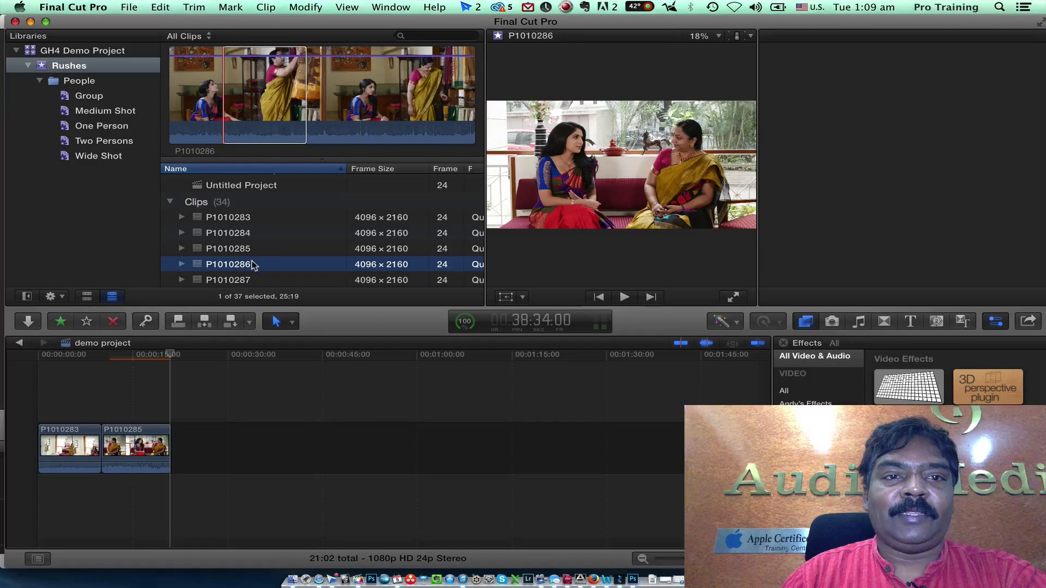
{"action": "left_click", "coordinate": [244, 122]}
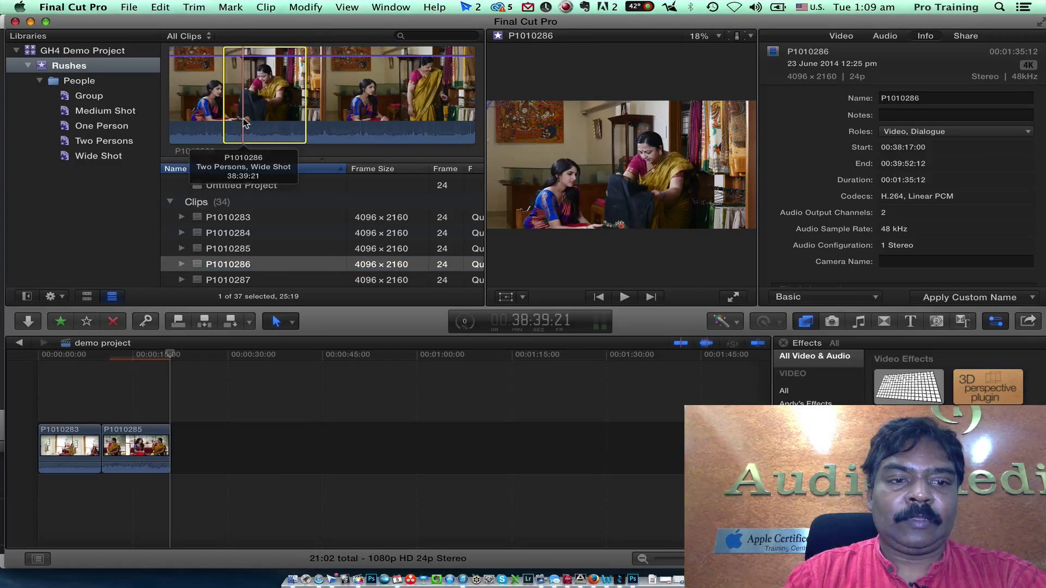